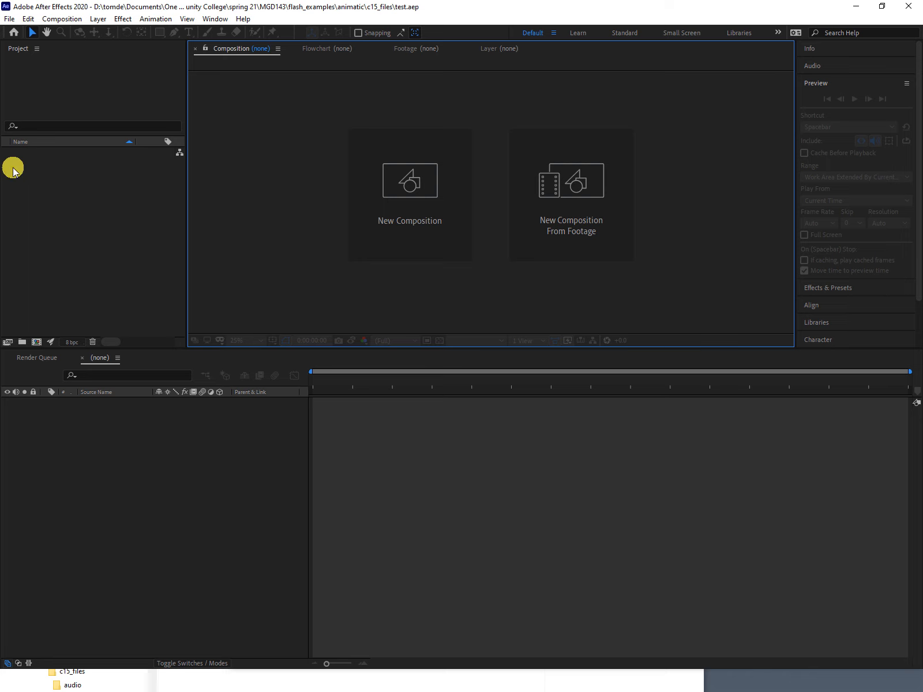
- Save the project under the new name animatic.aep in the c15_files folder
left_click(10, 21)
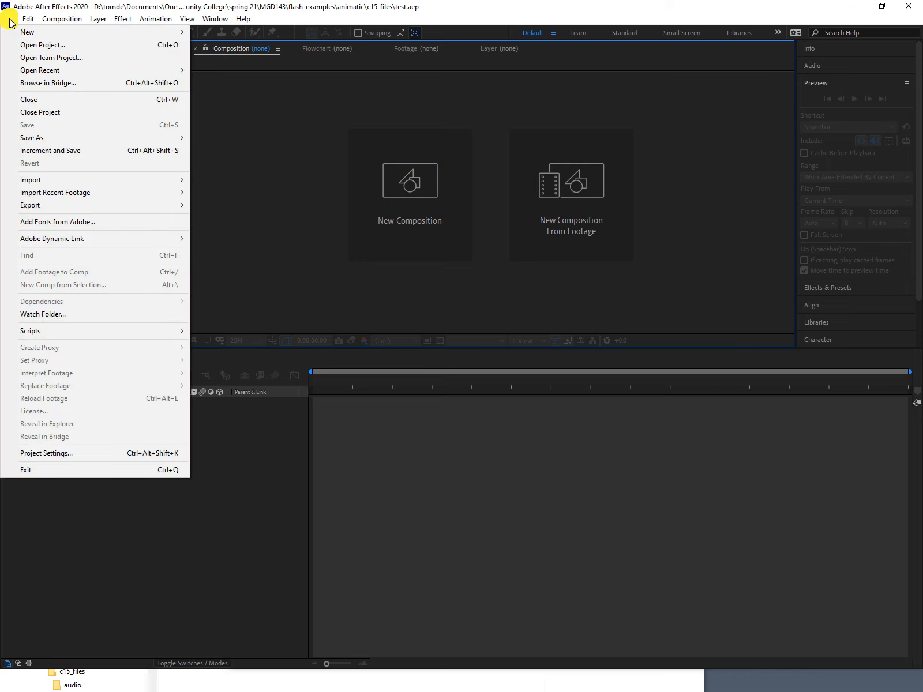
mouse_move(61, 140)
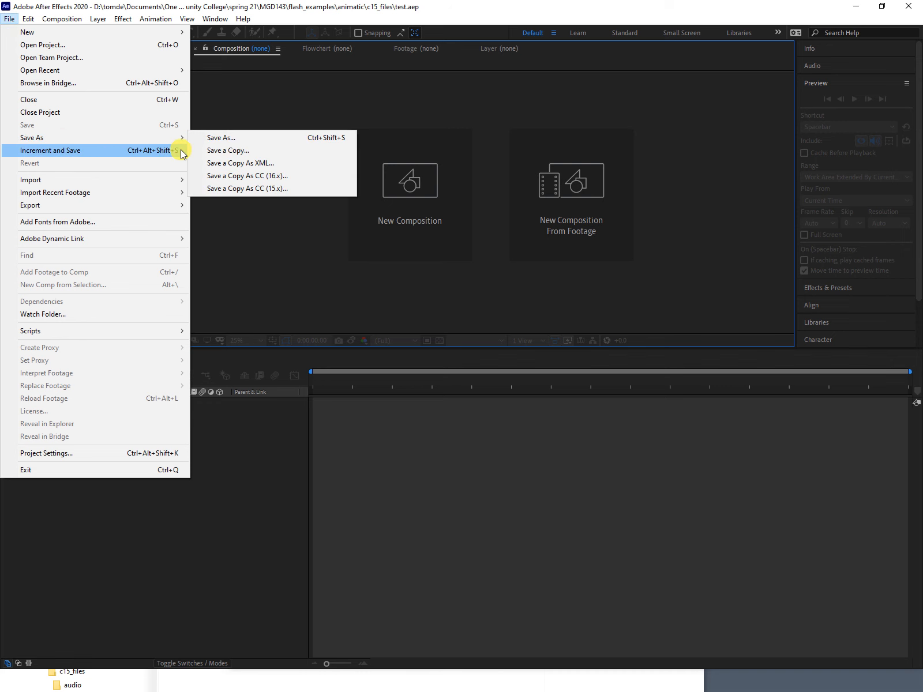
left_click(221, 139)
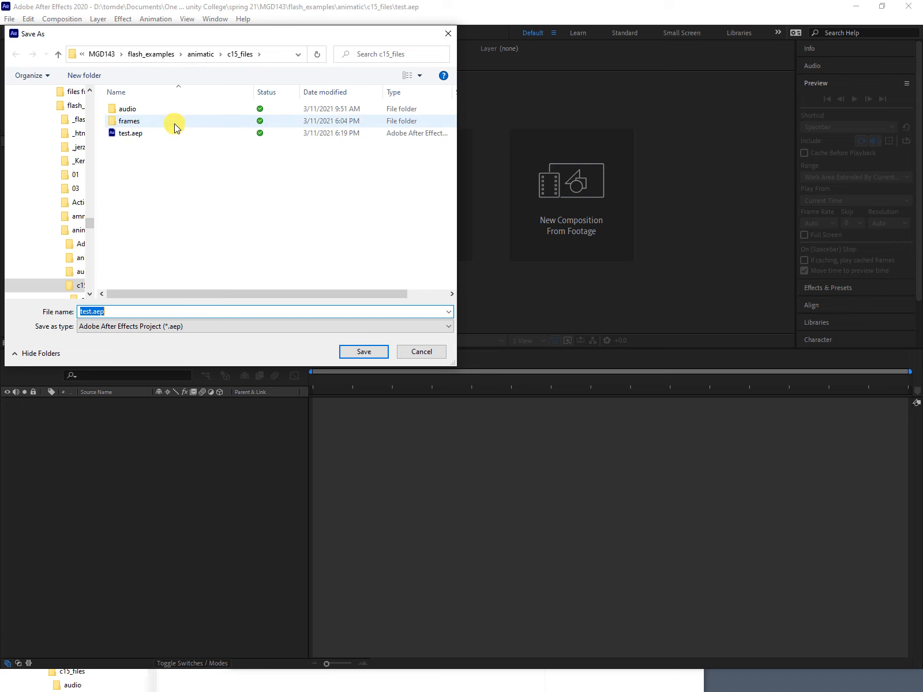
left_click(85, 312)
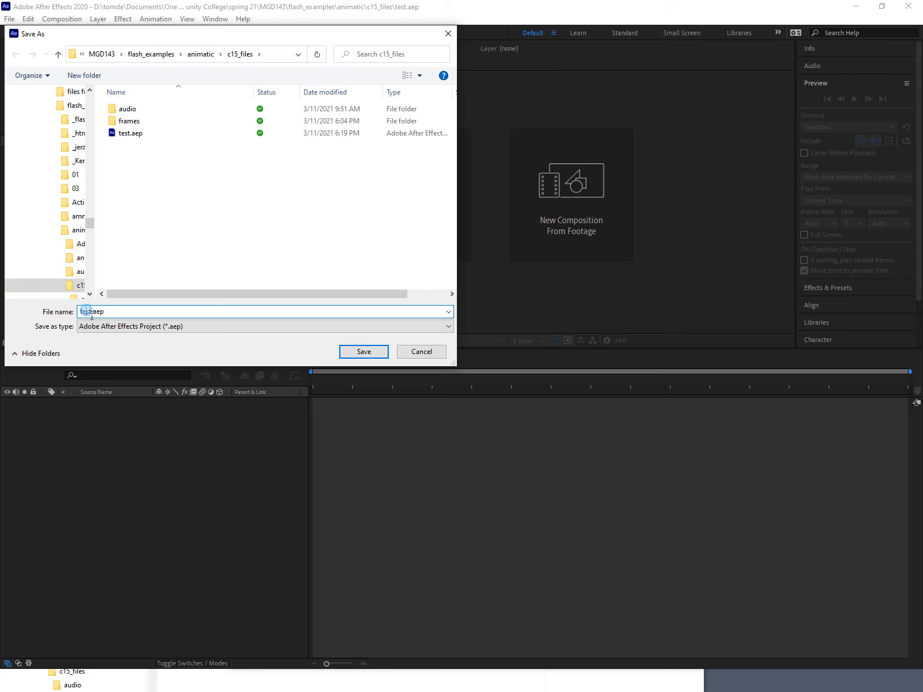
left_click_drag(92, 312, 74, 312)
type("animatic")
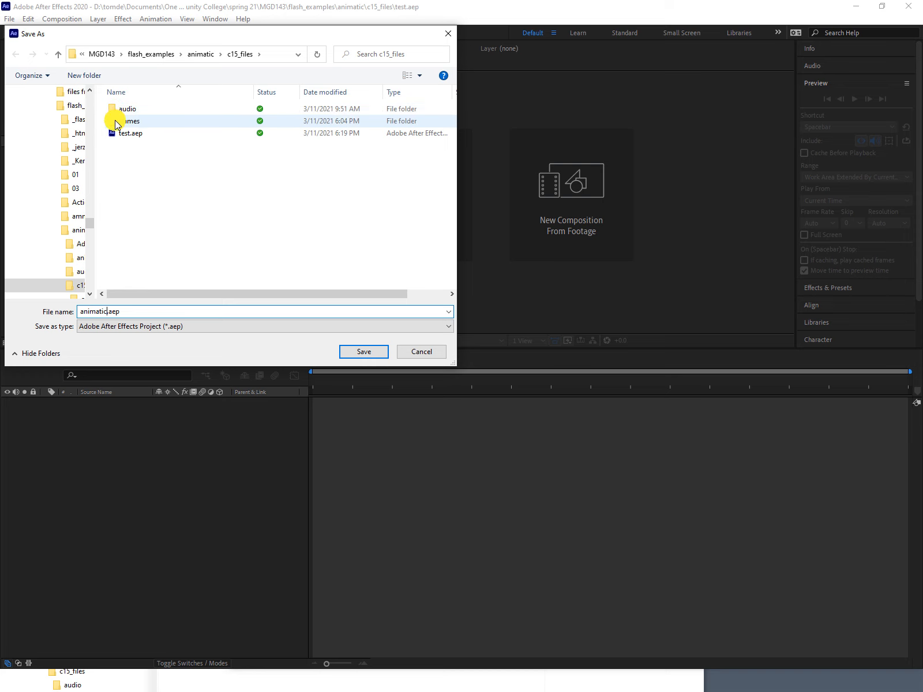
left_click(355, 352)
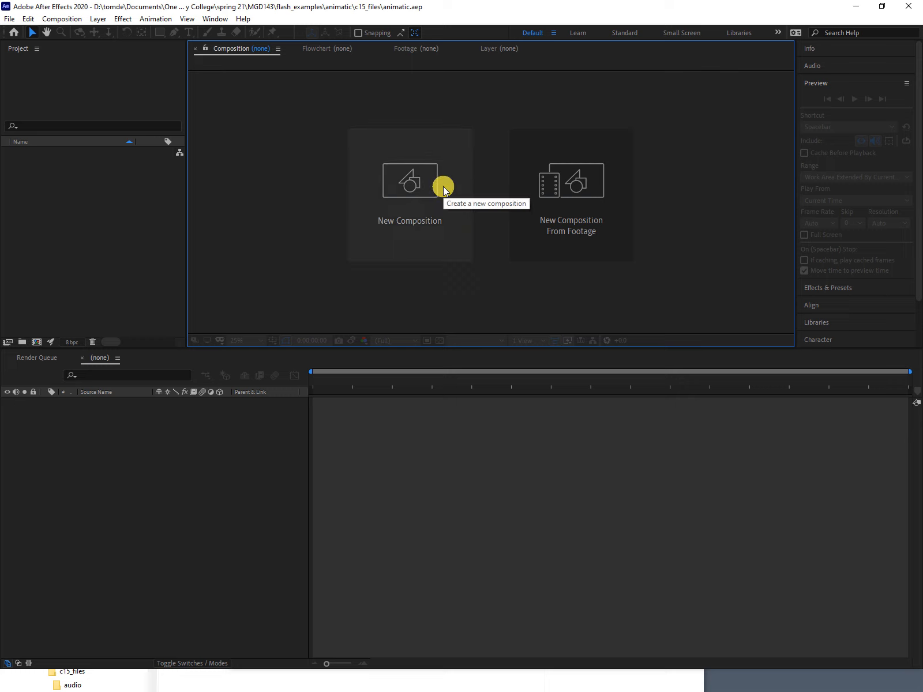
- Import the storyboard images 1.jpg through 22.jpg from the c15_files frames folder as individual footage for a new composition
left_click(565, 184)
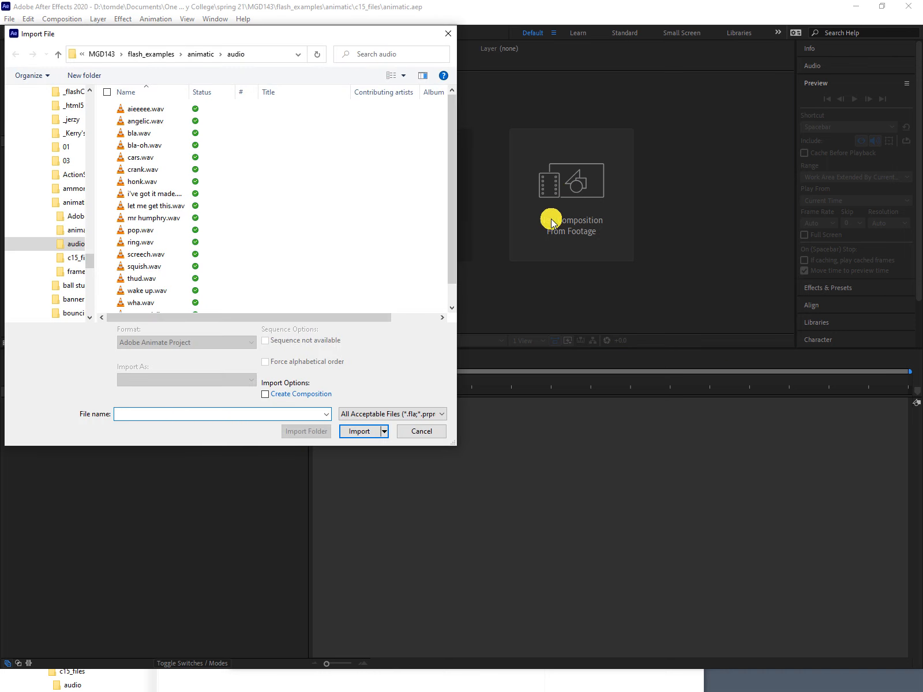
left_click(192, 55)
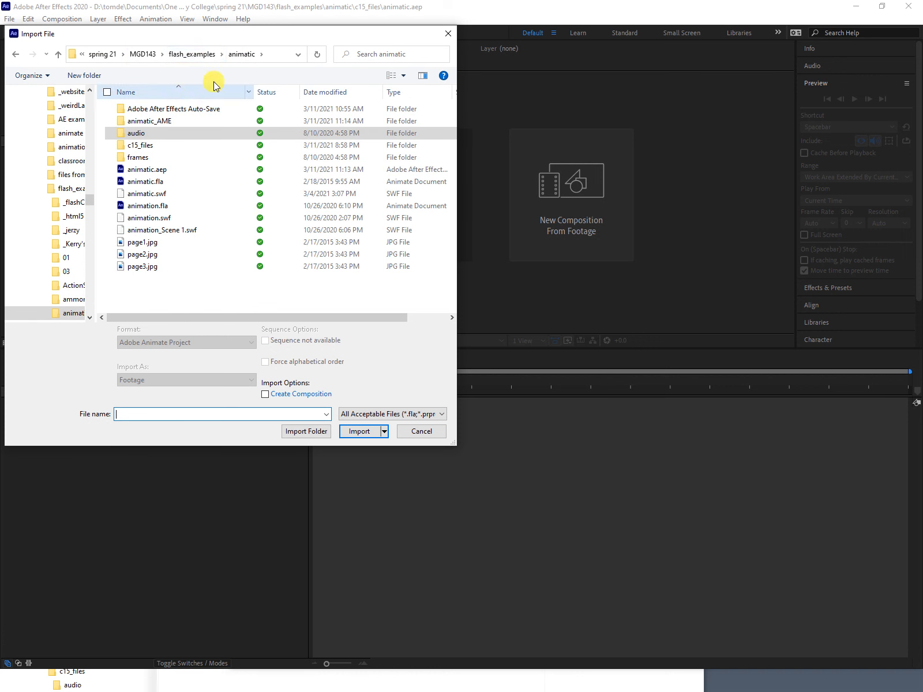
double_click(139, 146)
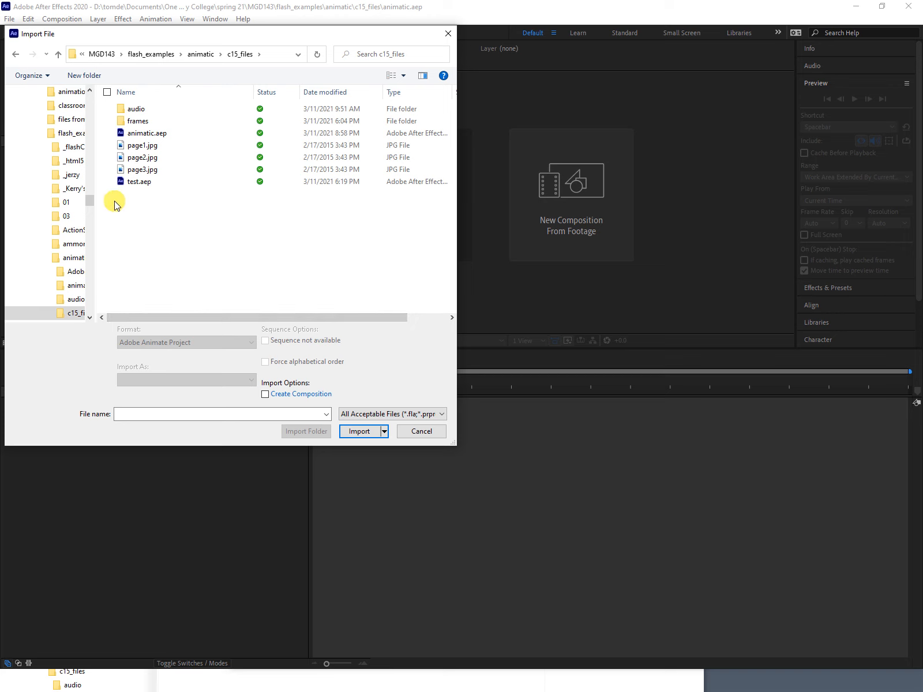
double_click(119, 121)
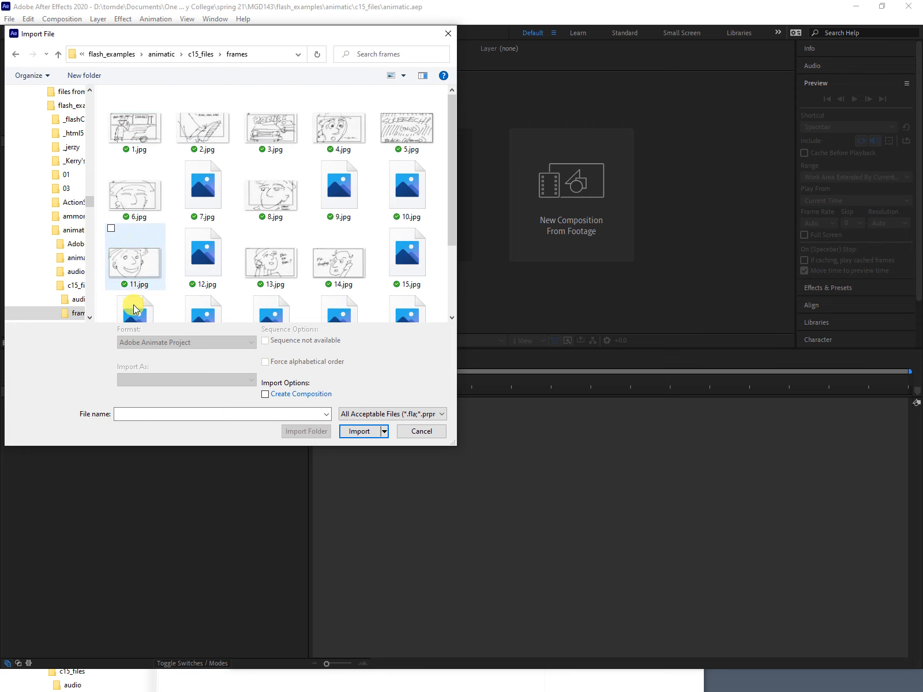
left_click(136, 132)
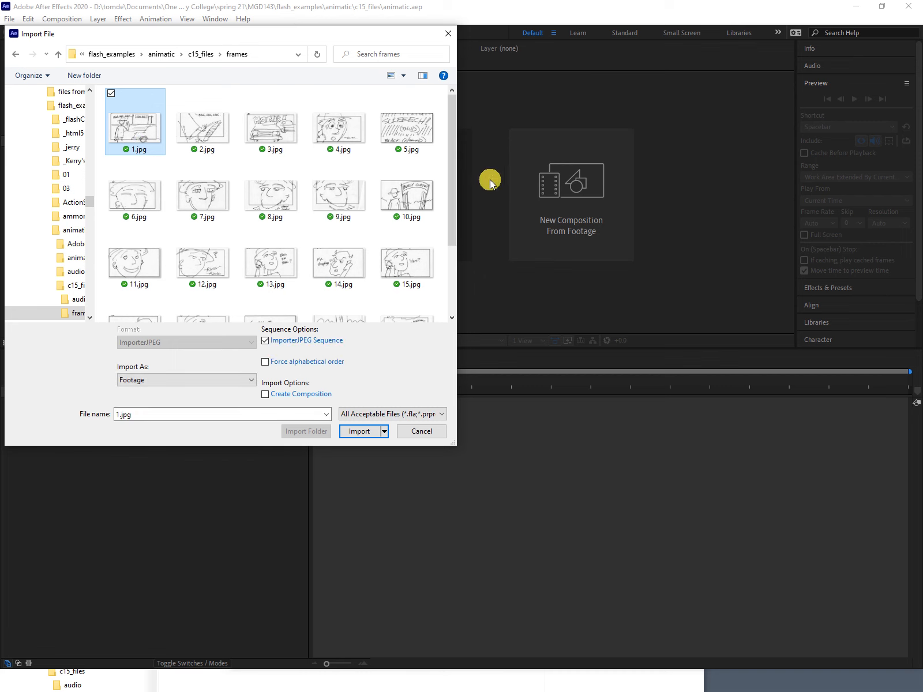
left_click_drag(454, 181, 434, 290)
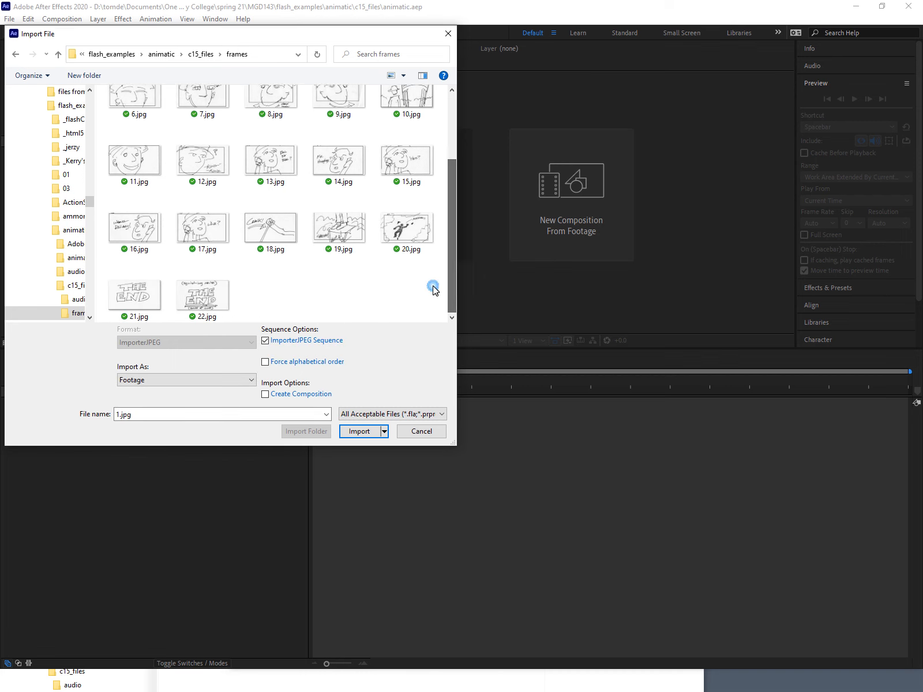
left_click(217, 305, "shift")
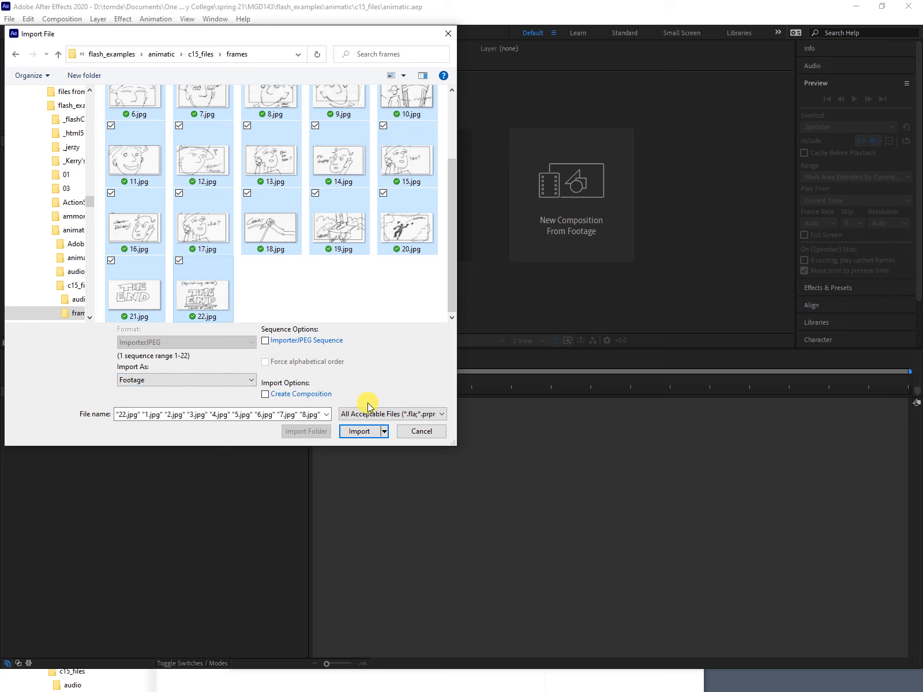
left_click(359, 431)
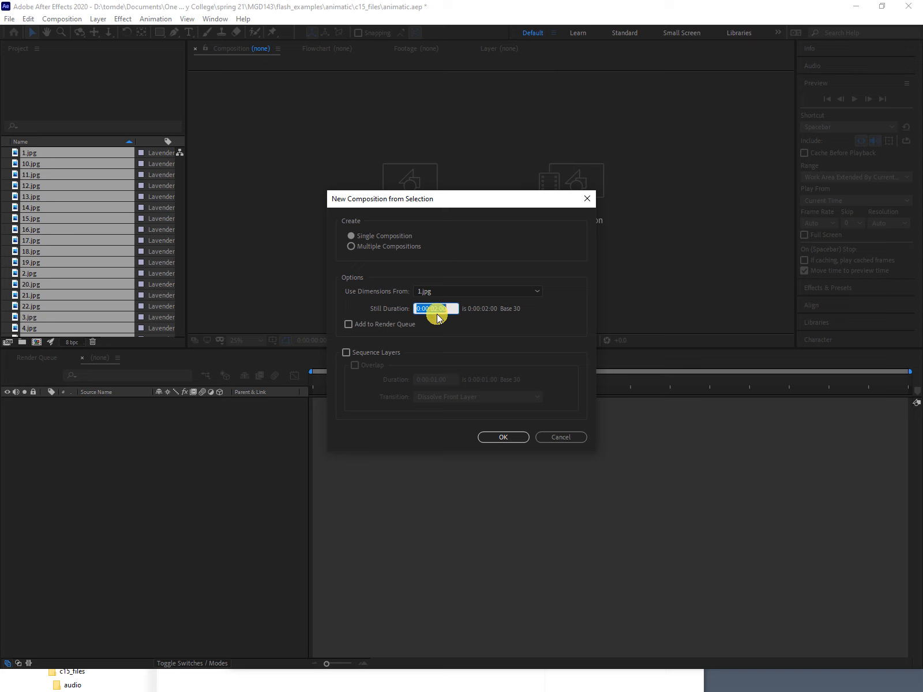
- Create a single composition from the images with 2-second stills and Sequence Layers enabled without overlap, and scrub through the result
left_click(346, 355)
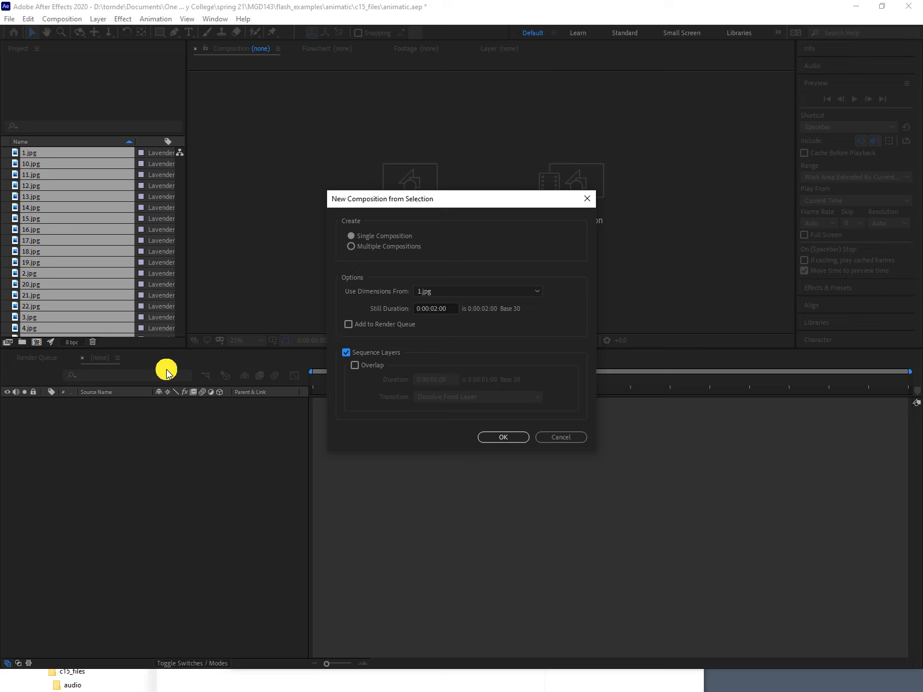
left_click(345, 354)
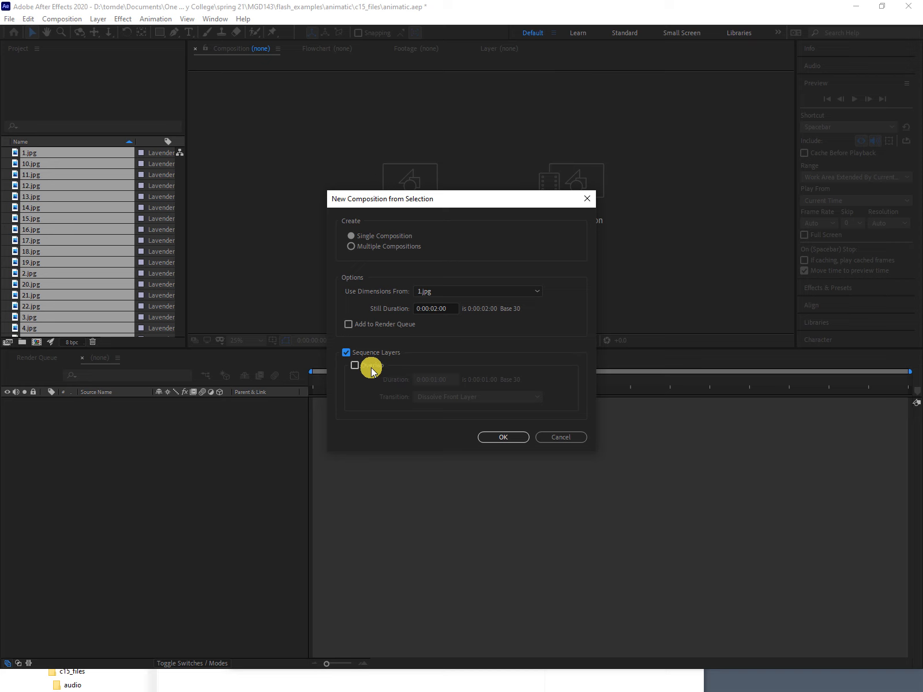
left_click(498, 439)
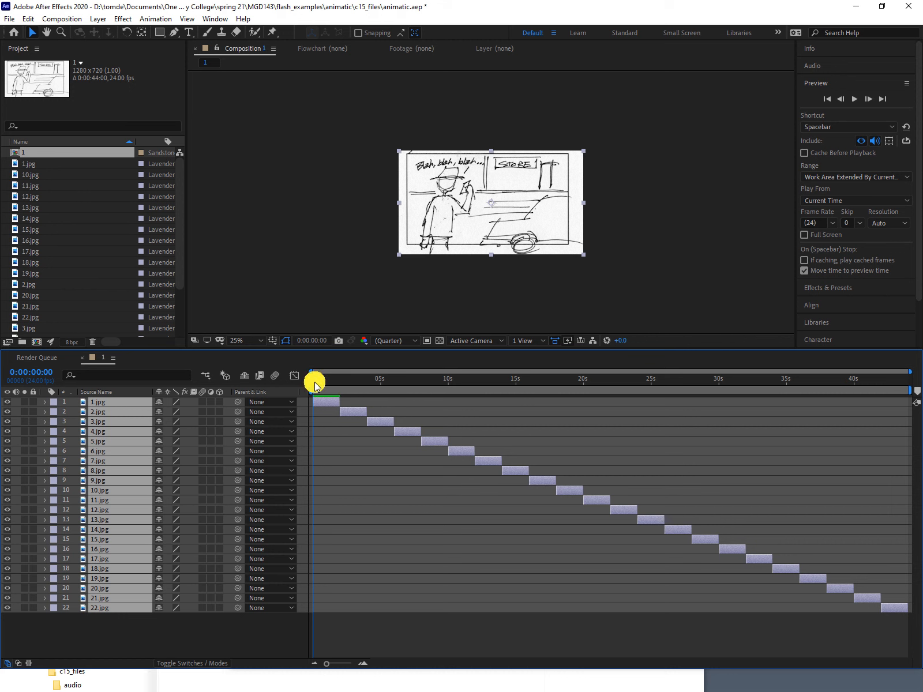
left_click_drag(312, 381, 593, 403)
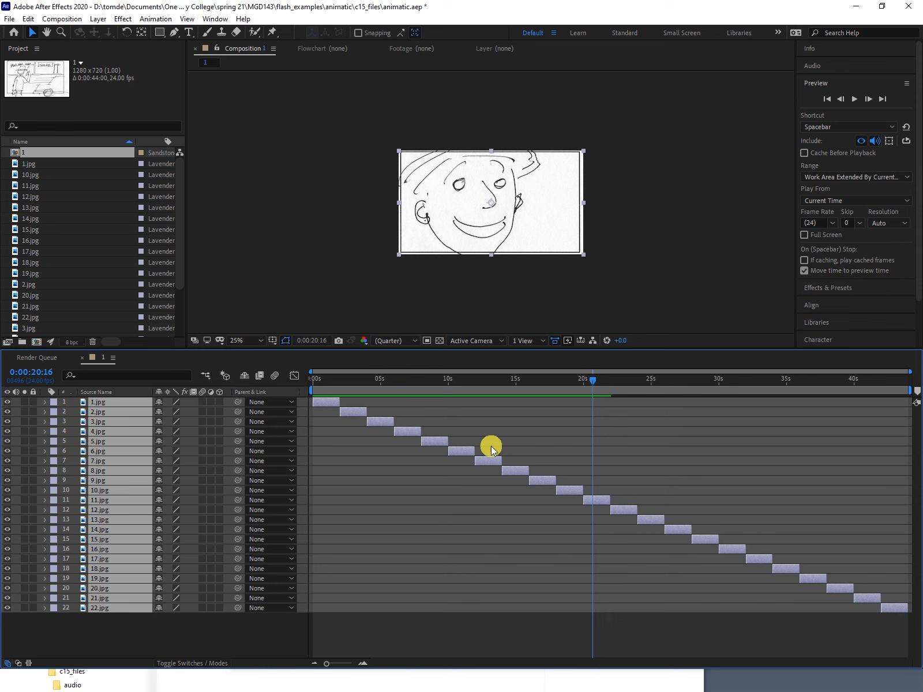
left_click_drag(591, 381, 369, 373)
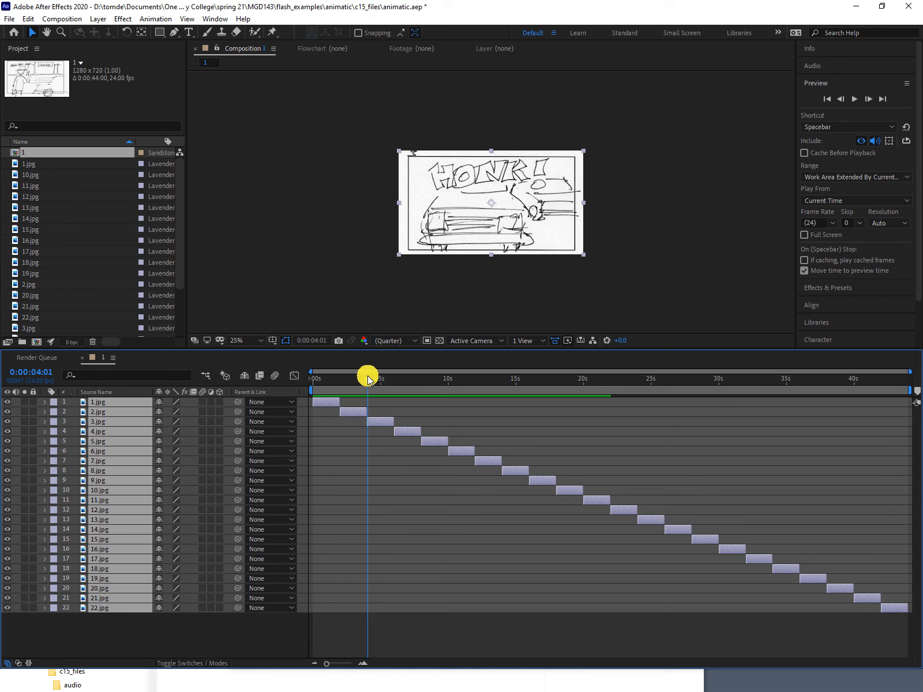
left_click_drag(368, 381, 312, 383)
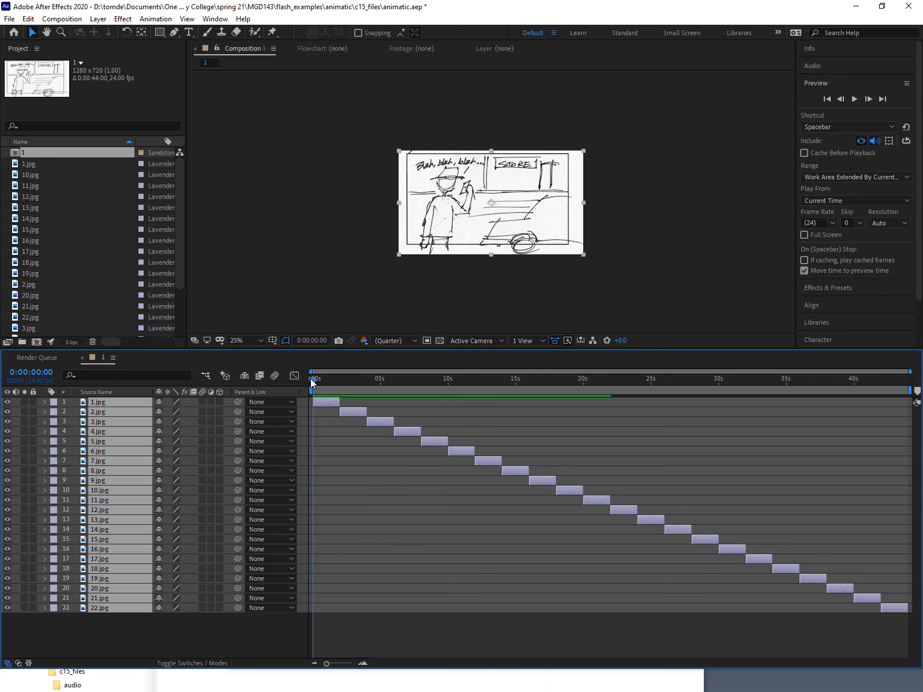
left_click(312, 382)
- Rename the composition as animatic and set its background color to white (FFFFFF) in the composition settings
left_click(65, 19)
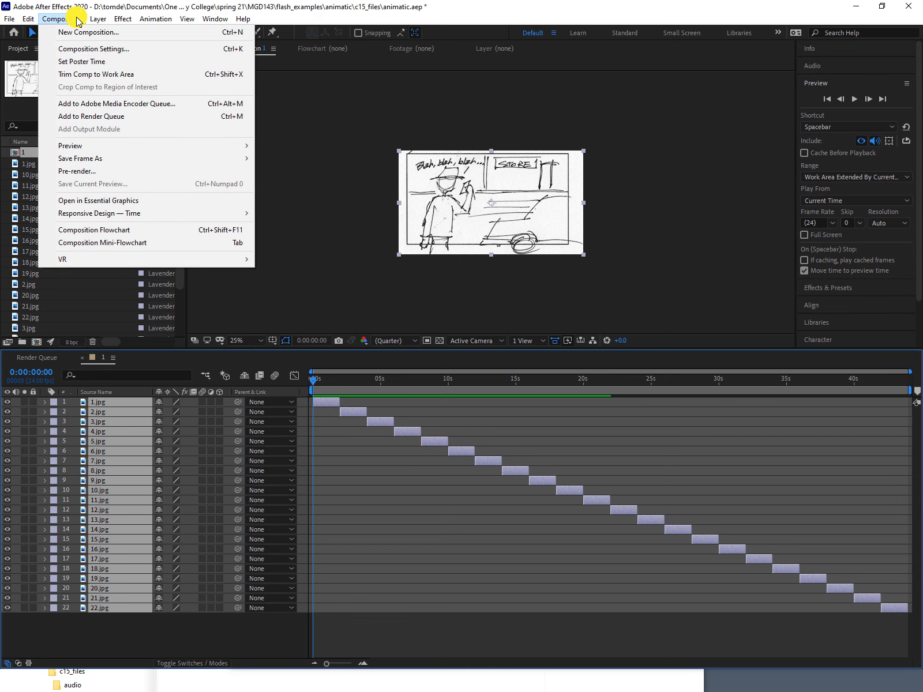
left_click(82, 49)
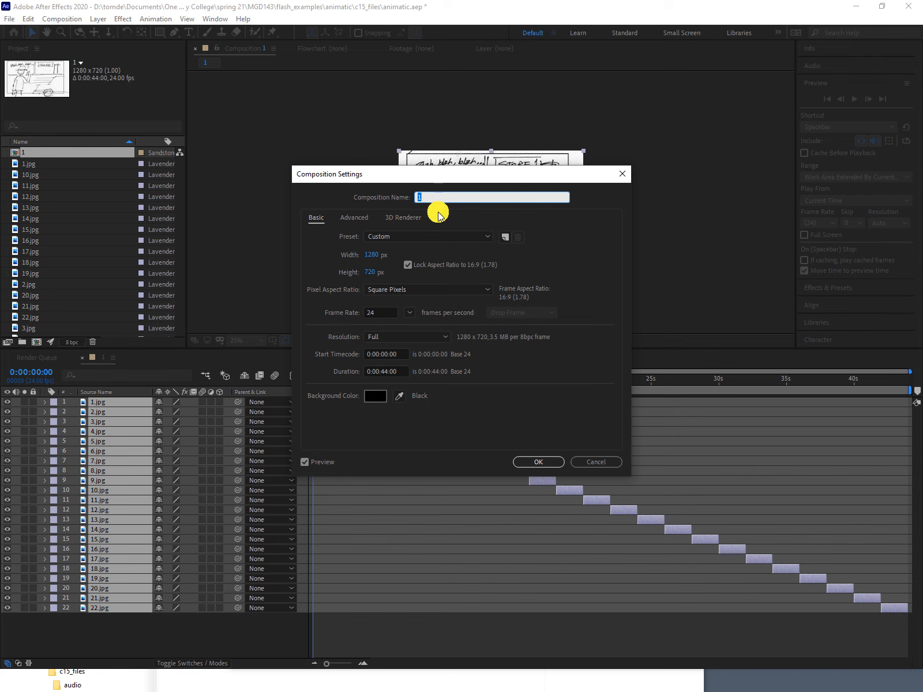
type("animatic")
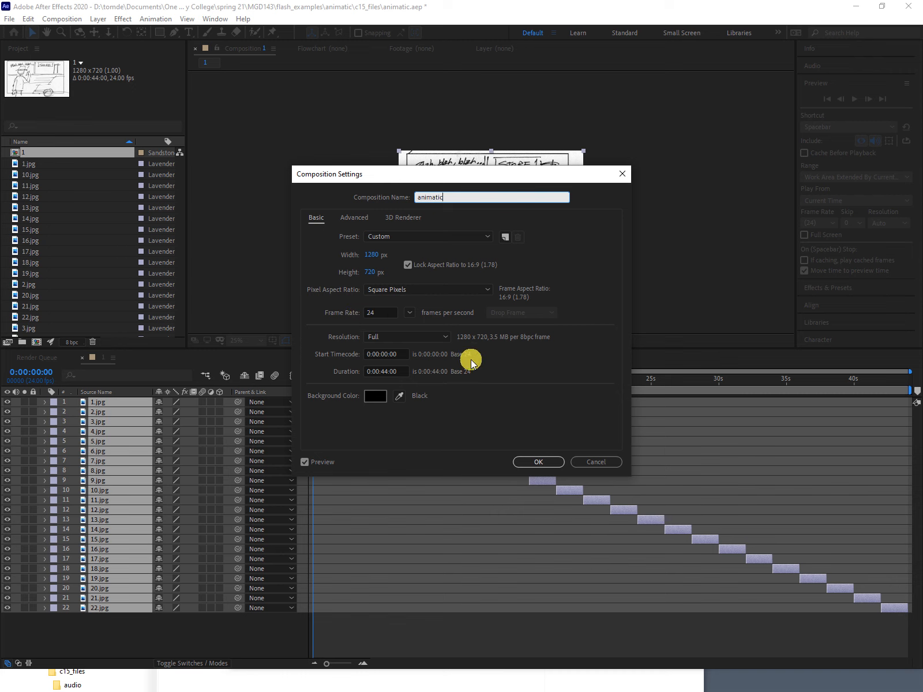
left_click(371, 396)
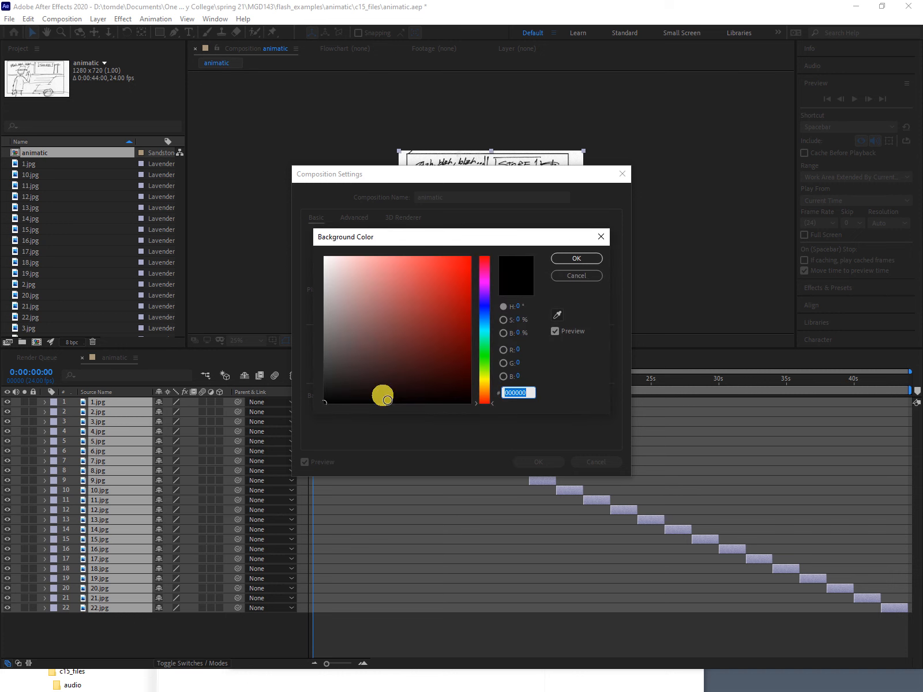
left_click_drag(337, 277, 313, 242)
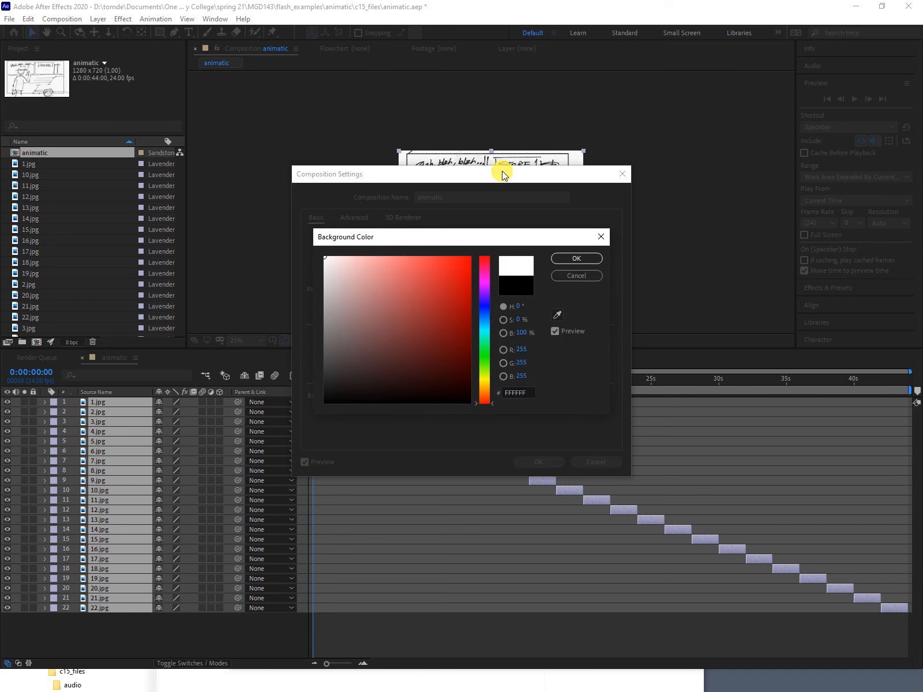
left_click(577, 259)
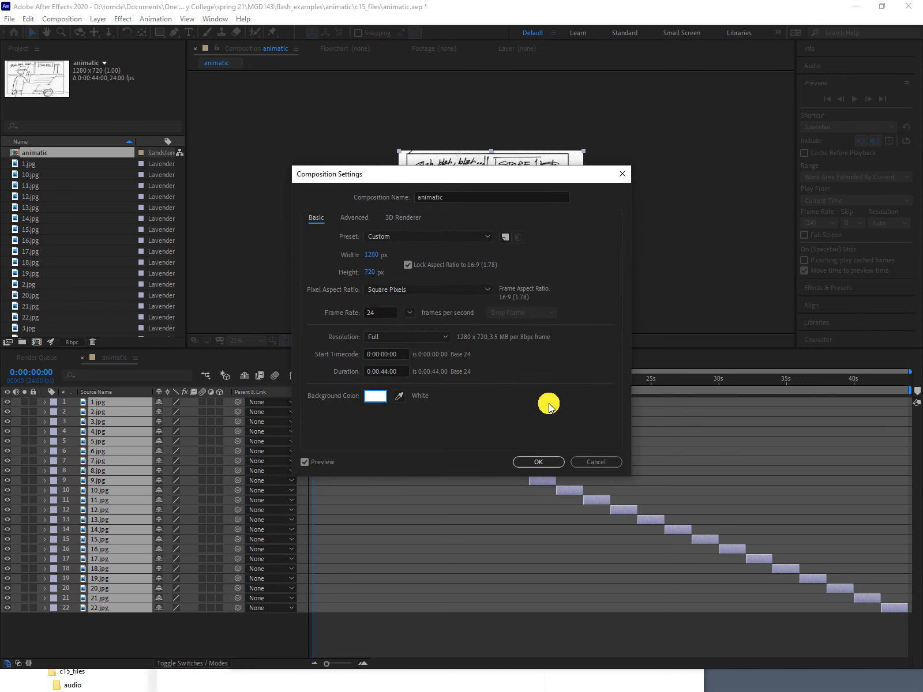
left_click(543, 463)
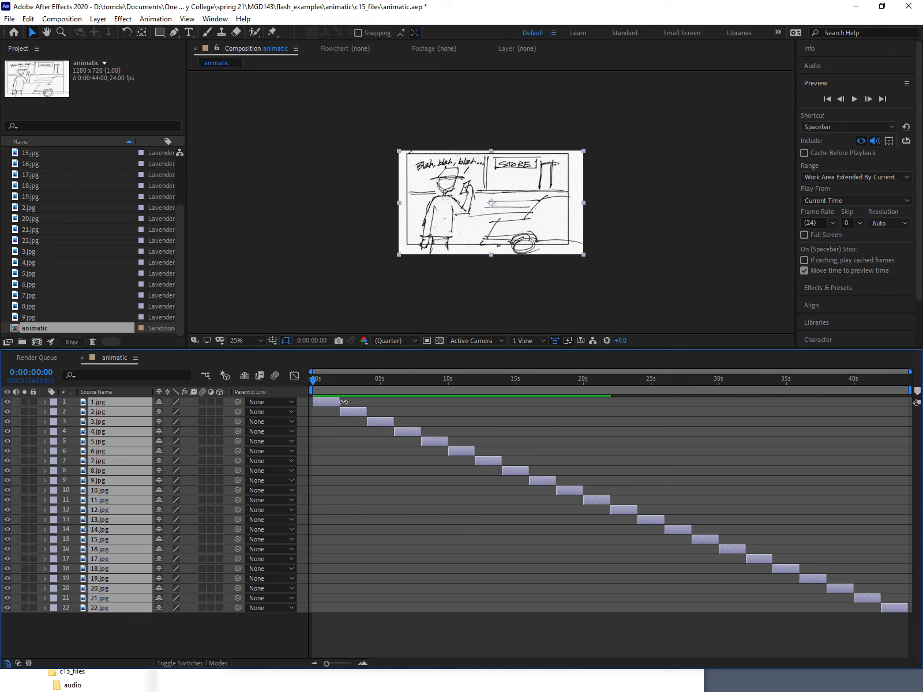
- Select only the 1.jpg layer and extend its end to about 6 seconds in the timeline
mouse_move(344, 402)
left_mouse_down()
mouse_move(386, 402)
mouse_move(343, 409)
left_mouse_up()
left_click(118, 623)
left_click(112, 402)
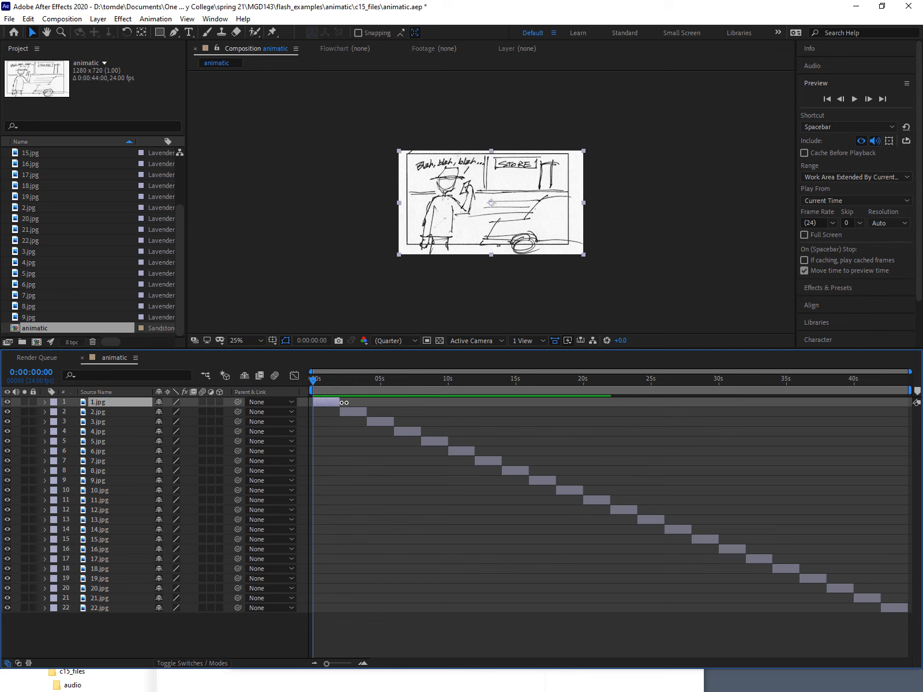
left_click_drag(344, 402, 372, 404)
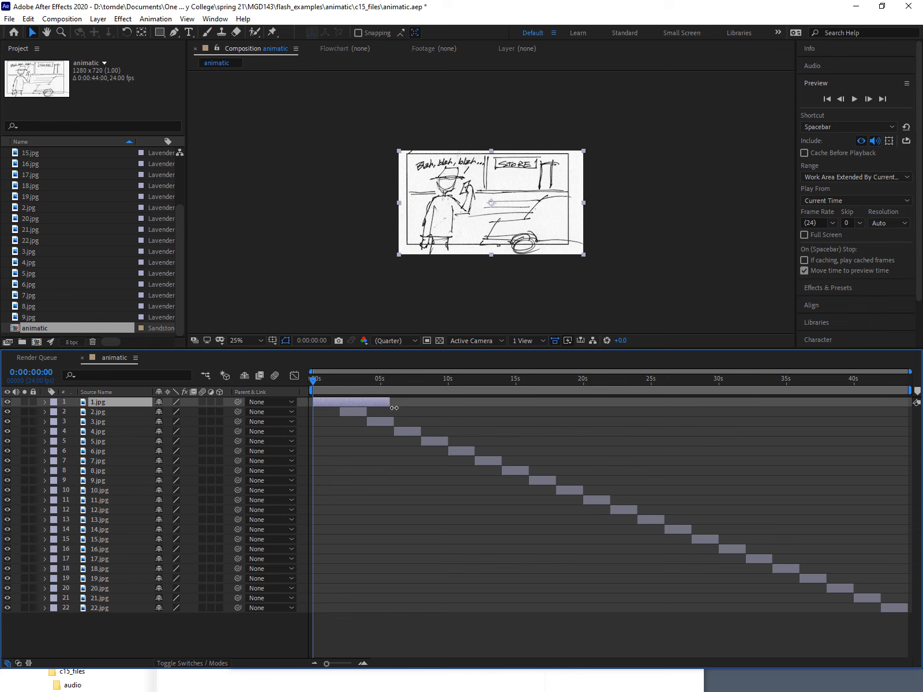
left_click_drag(399, 408, 401, 407)
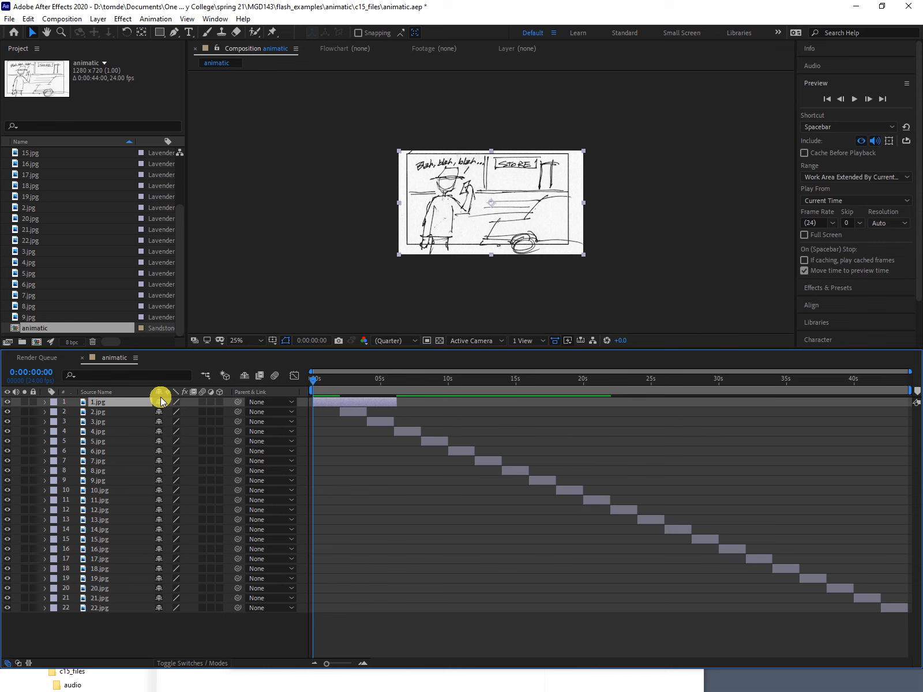
- Shift layers 2.jpg through 22.jpg together so that 2.jpg starts where 1.jpg ends, at about 6 seconds
left_click(112, 412)
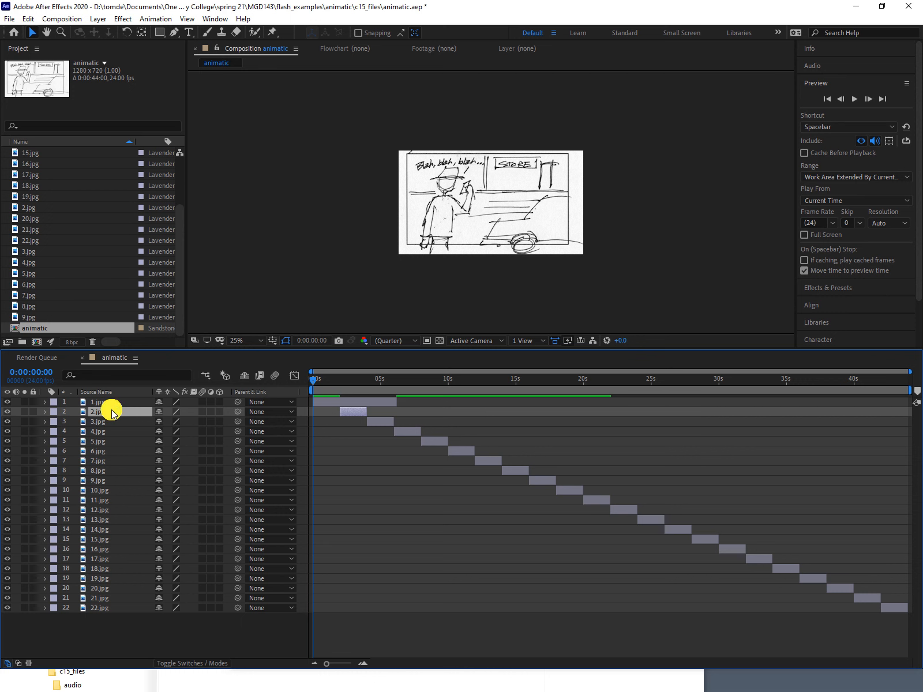
left_click(95, 608, "shift")
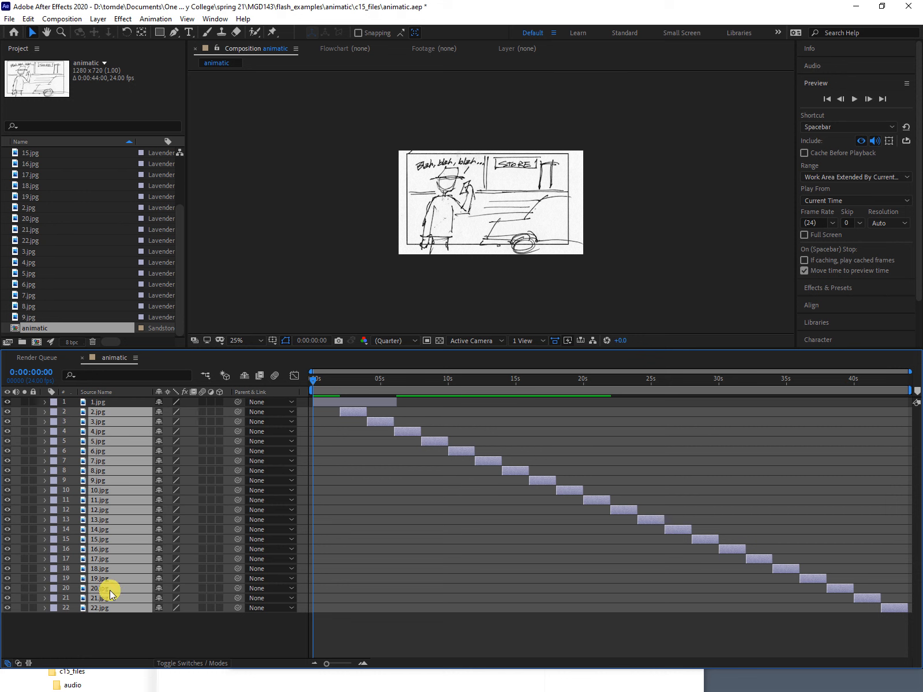
left_click_drag(356, 412, 409, 414)
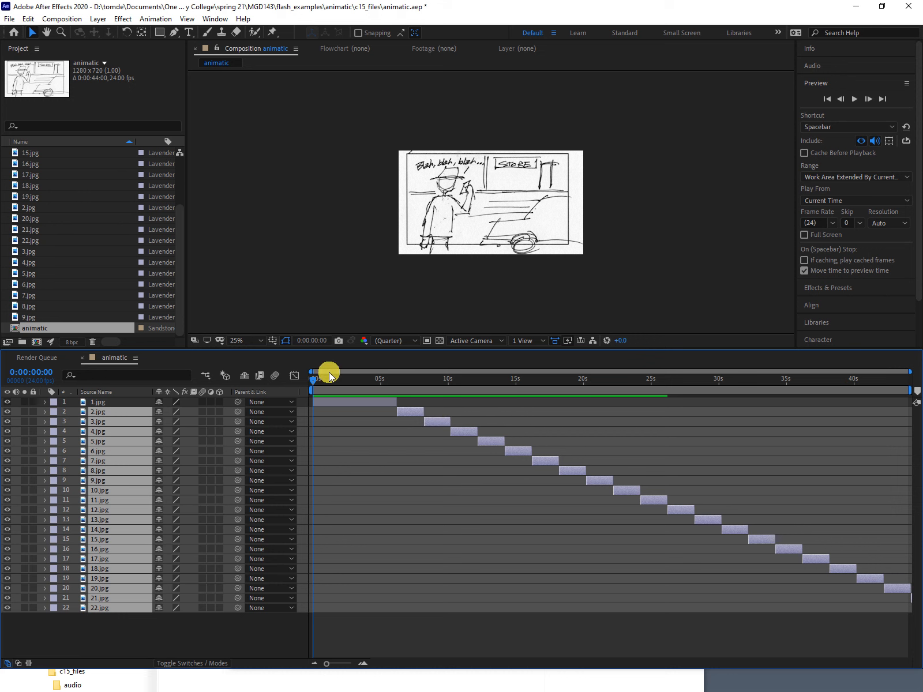
- Scrub the timeline to about 7 seconds and undo the lengthening of layers 2.jpg through 22.jpg
left_click_drag(311, 380, 440, 414)
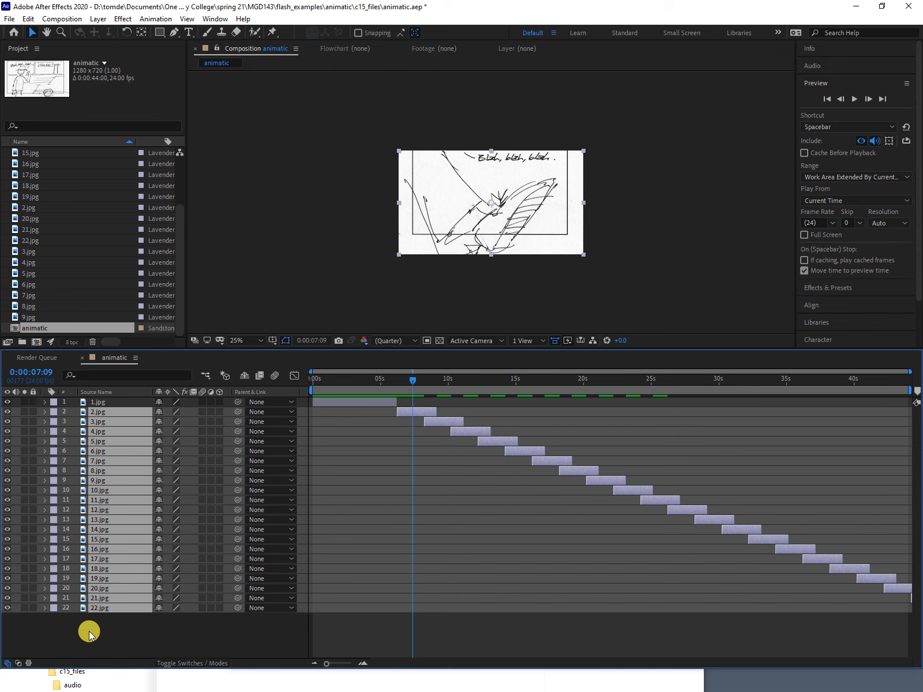
key("ctrl+z")
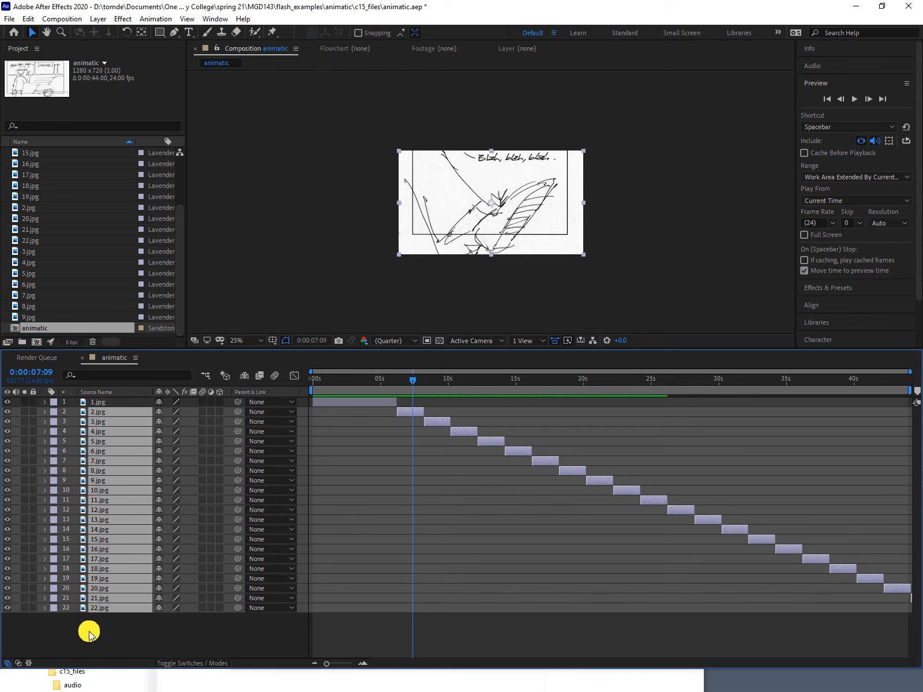
- Shift layers 3.jpg through 22.jpg later to start at about 9 seconds and extend 2.jpg to meet them
left_click(89, 632)
left_click(102, 423)
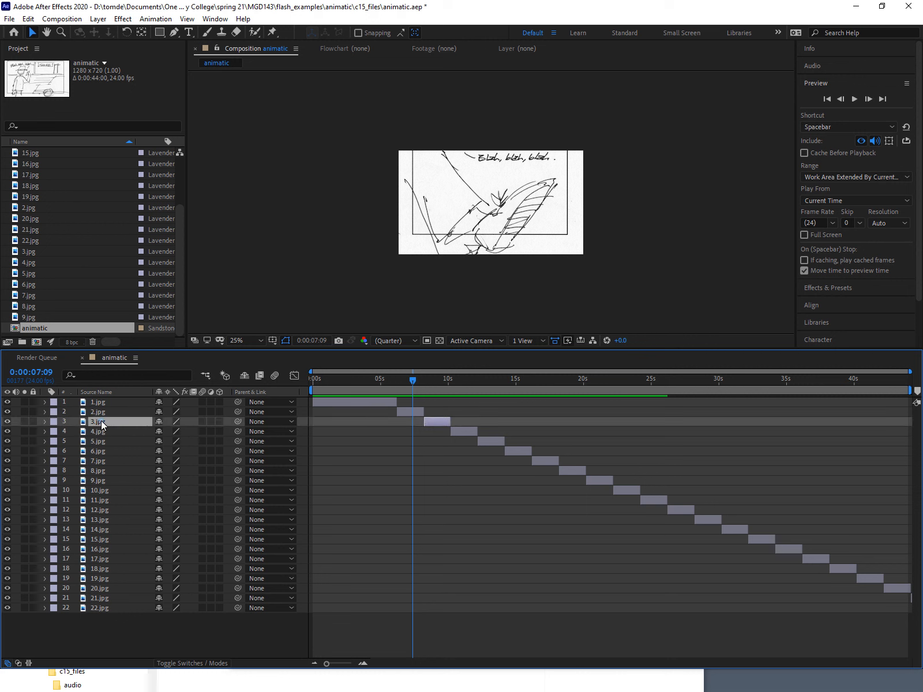
left_click(105, 612, "shift")
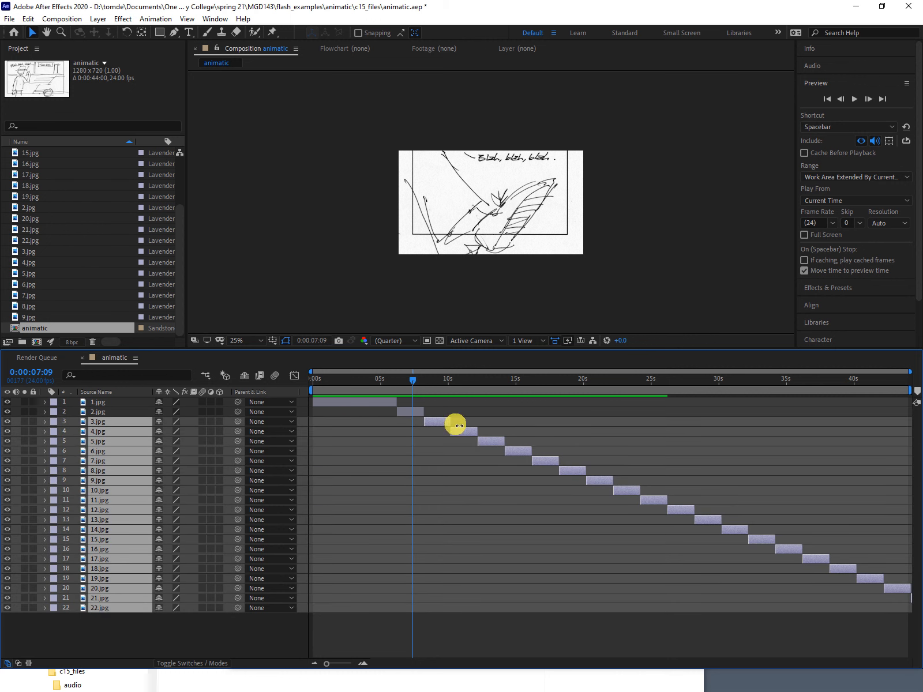
mouse_move(438, 423)
left_mouse_down()
mouse_move(454, 422)
mouse_move(429, 409)
mouse_move(441, 412)
left_mouse_up()
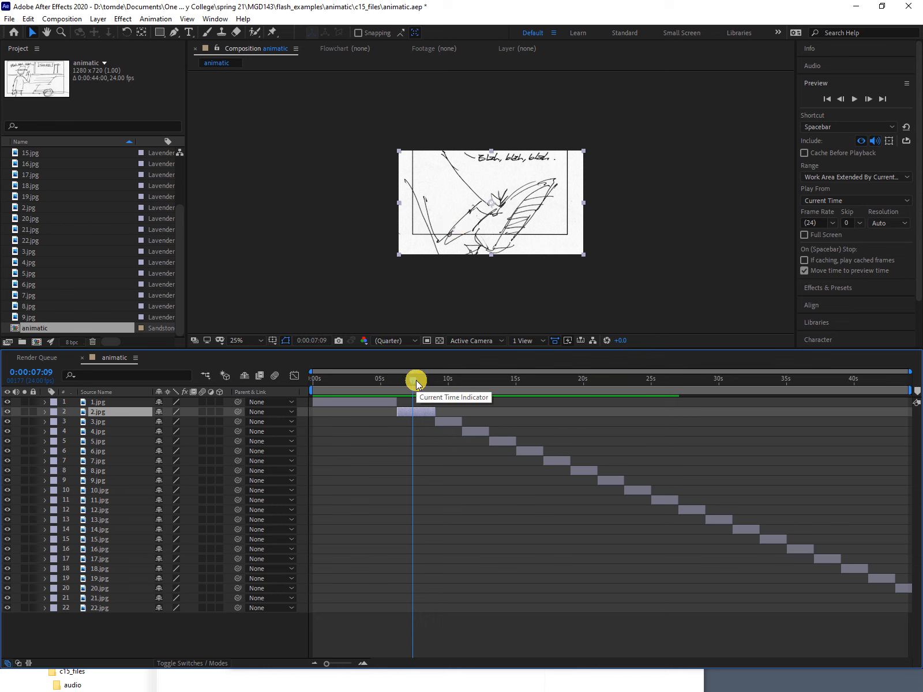
- Trim 2.jpg to end at 0:00:08:01 and shift layers 3.jpg through 22.jpg together to start there
mouse_move(414, 379)
left_mouse_down()
mouse_move(352, 379)
mouse_move(424, 377)
left_mouse_up()
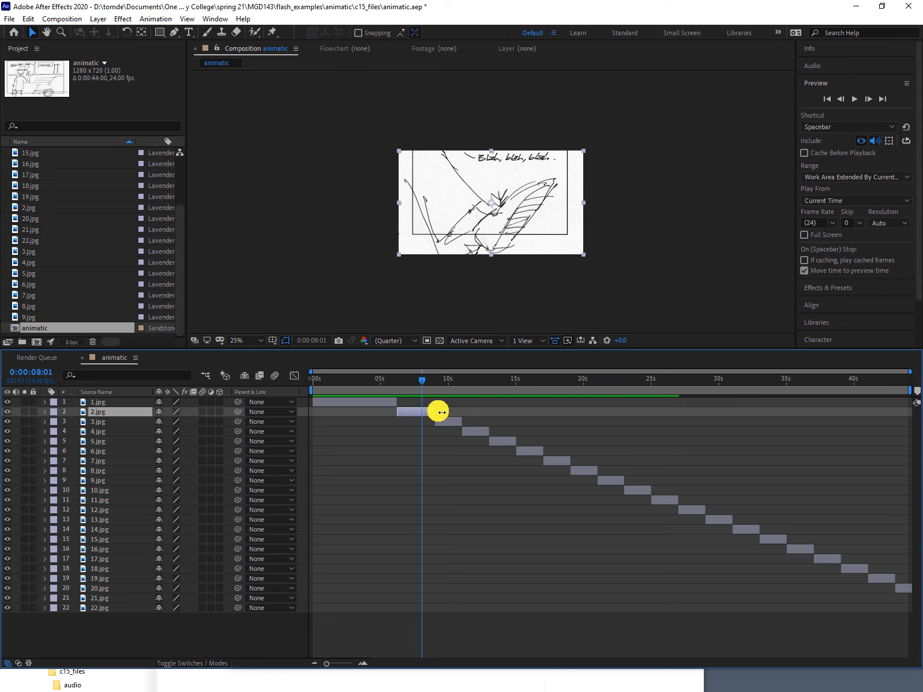
left_click_drag(442, 412, 428, 415)
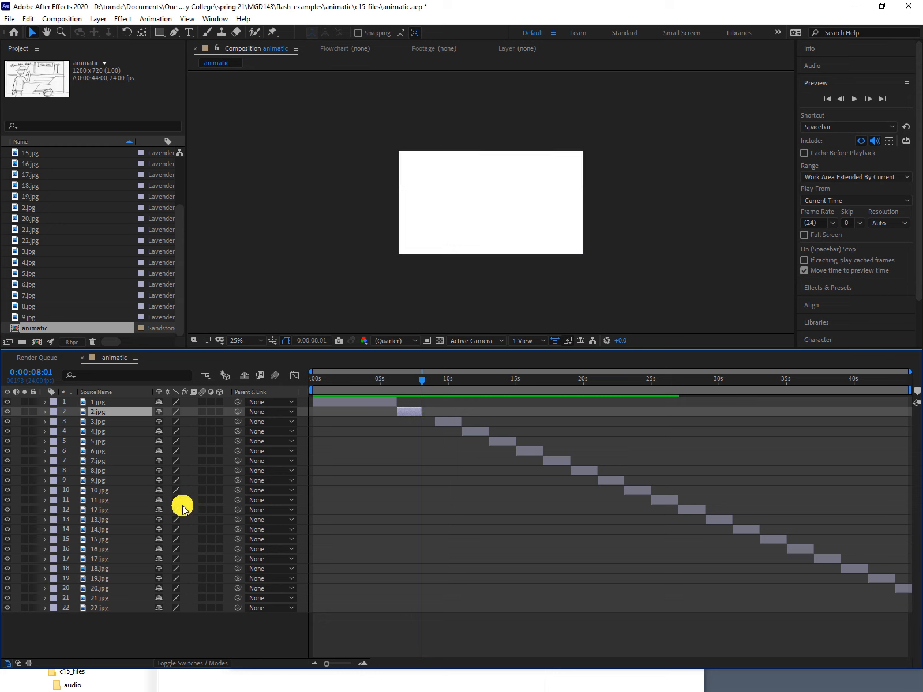
left_click(94, 422)
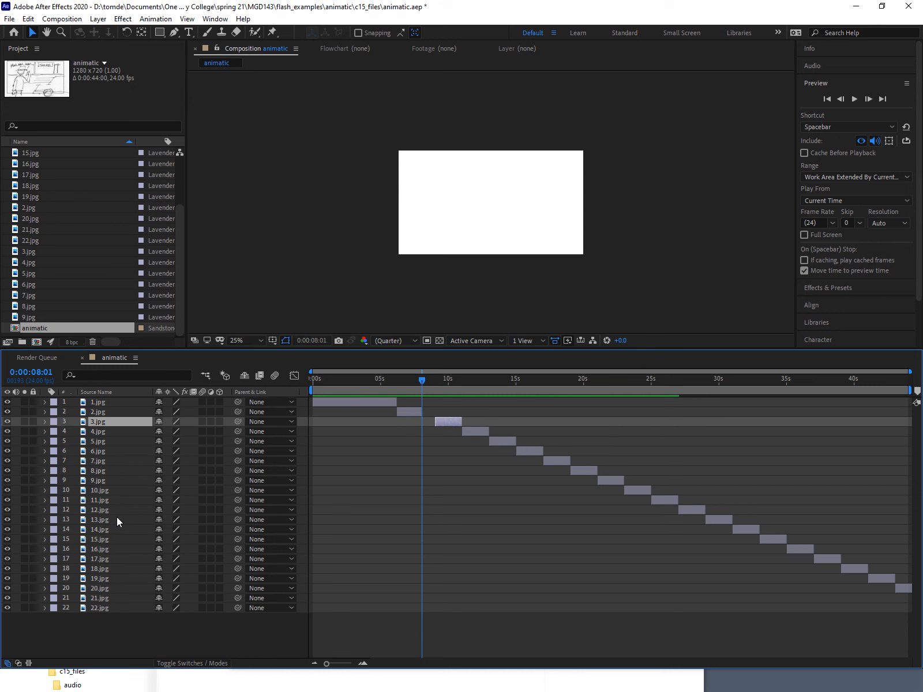
left_click(98, 610, "shift")
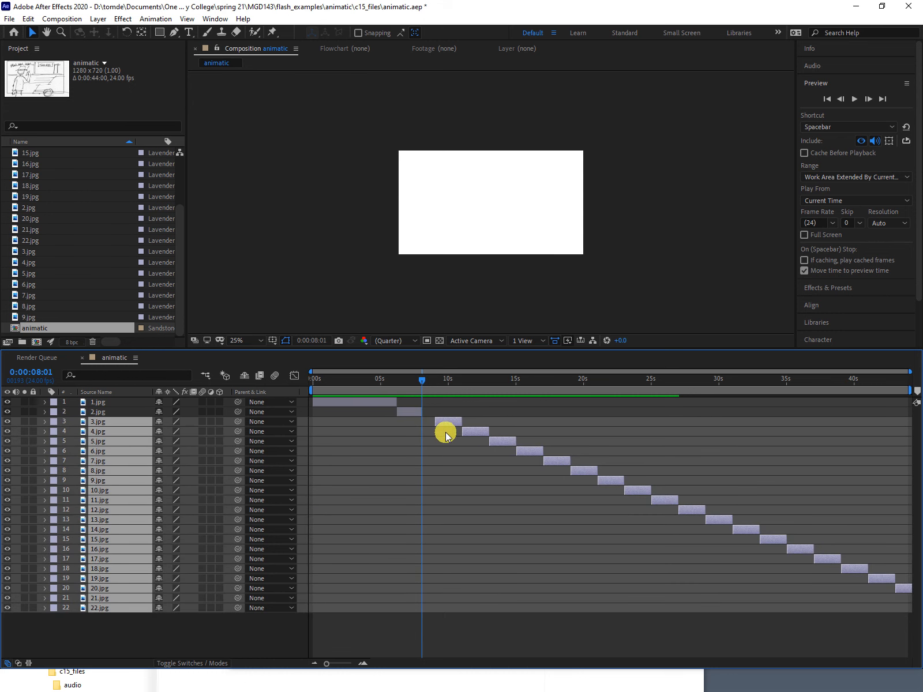
left_click_drag(445, 424, 434, 425)
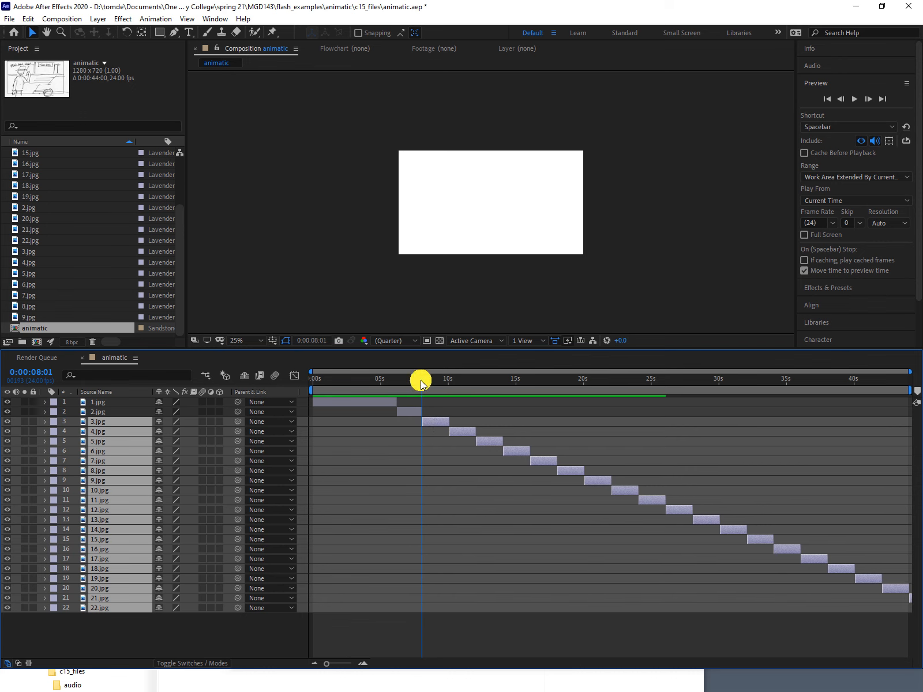
left_click(145, 625)
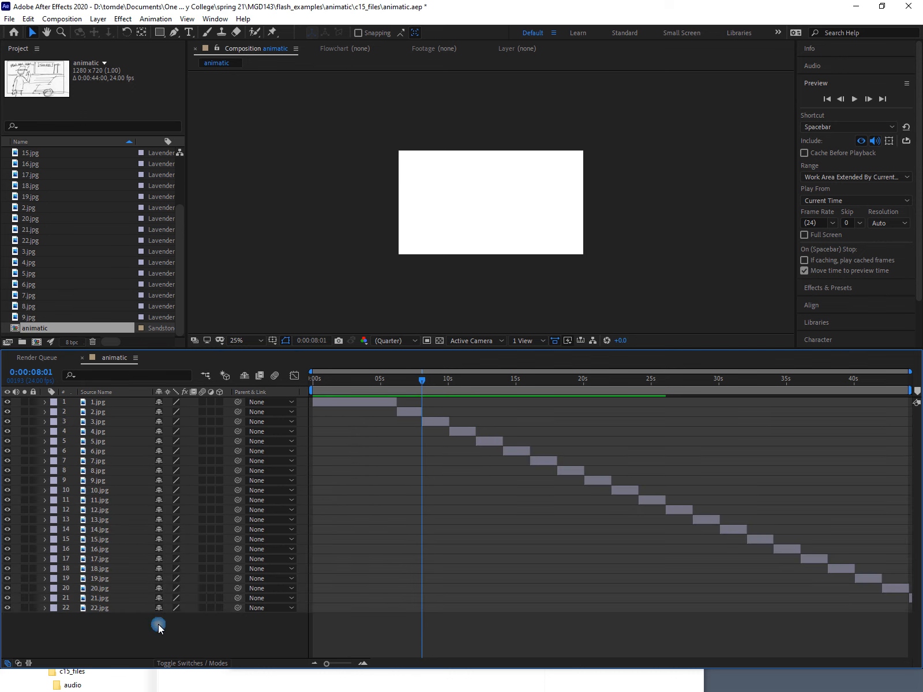
- Trim 3.jpg to end at 0:00:09:02 and shift layers 4.jpg through 22.jpg together to start there
mouse_move(422, 382)
left_mouse_down()
mouse_move(439, 383)
mouse_move(405, 383)
mouse_move(433, 389)
left_mouse_up()
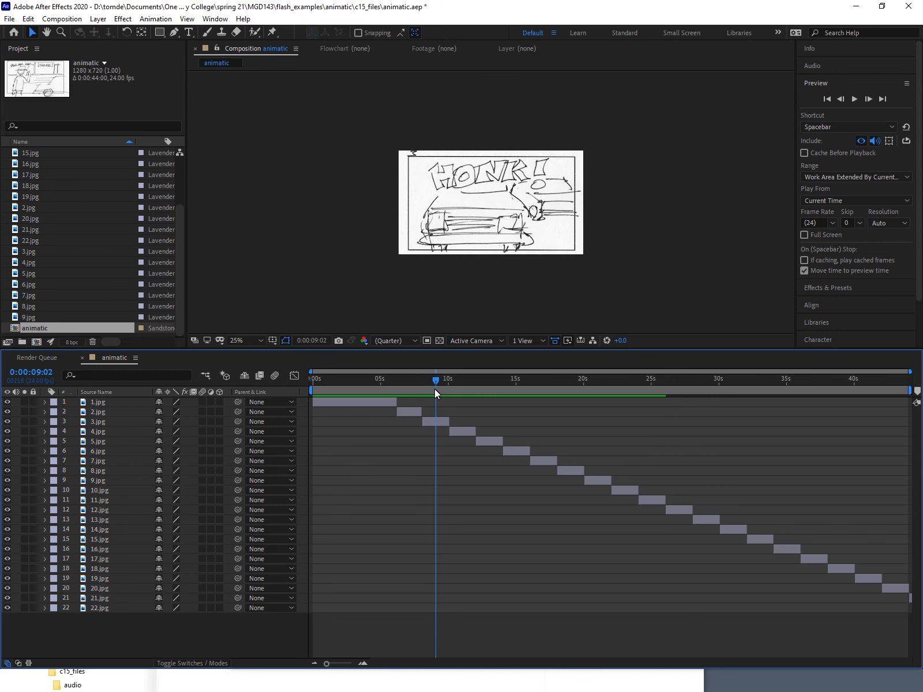
left_click(451, 421)
left_click_drag(451, 422, 441, 425)
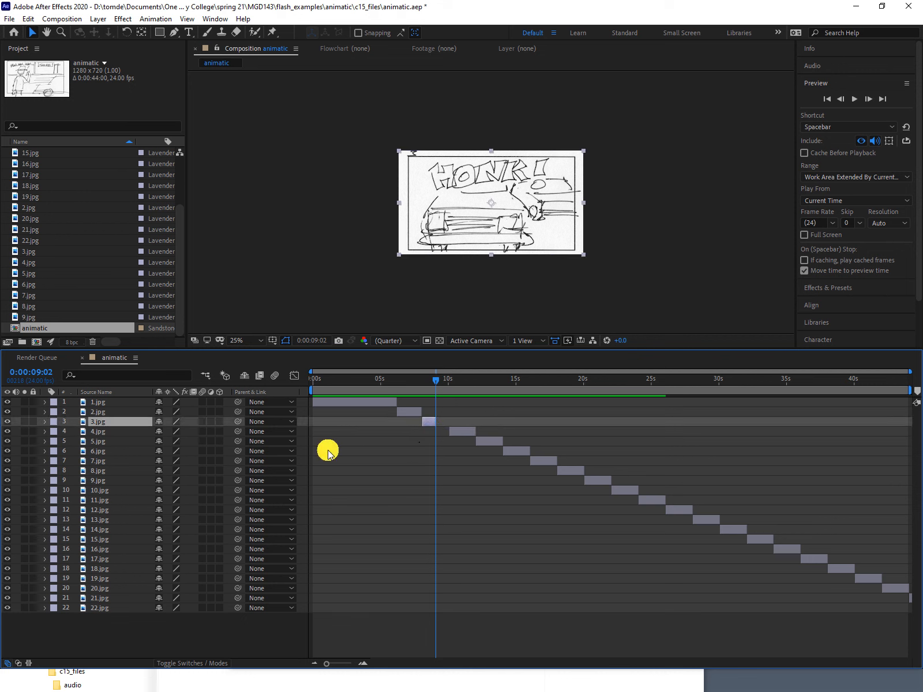
left_click(108, 432)
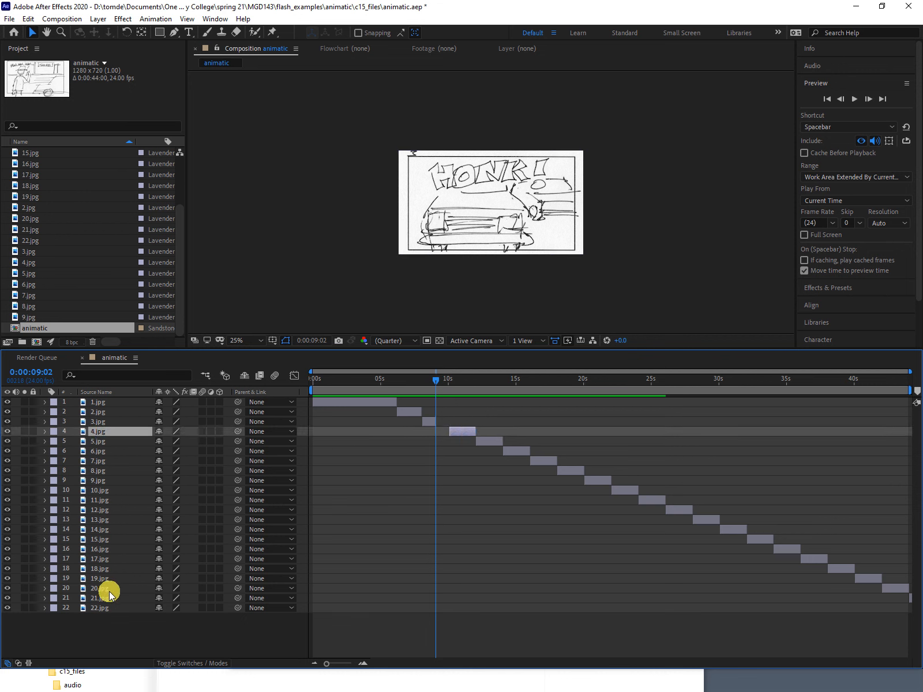
left_click(107, 609, "shift")
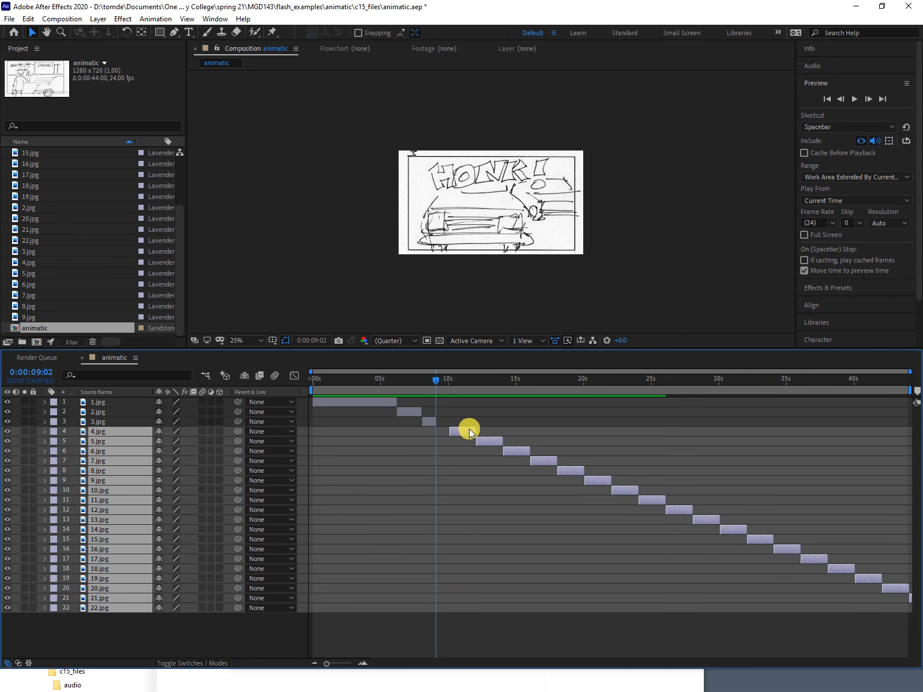
left_click_drag(468, 432, 455, 436)
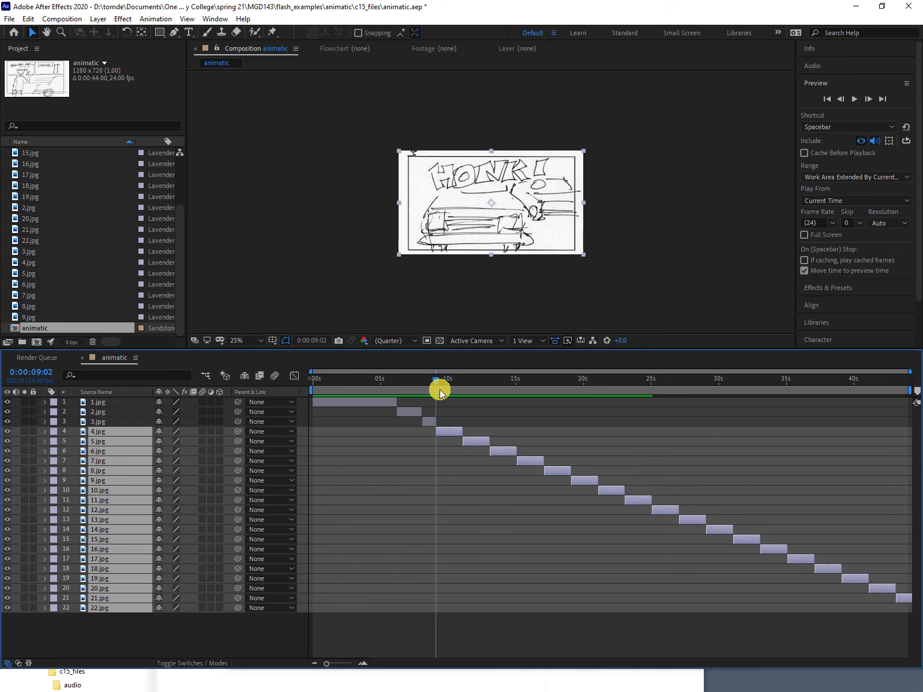
left_click(254, 626)
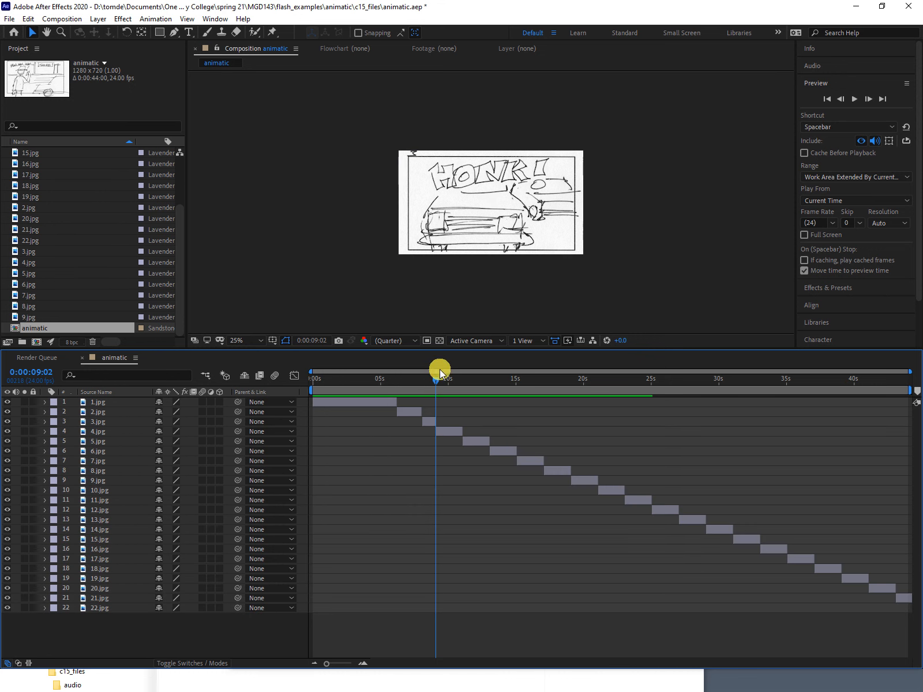
- Trim 5.jpg to end at 0:00:11:18 and shift layers 6.jpg through 22.jpg together to follow right after it
mouse_move(435, 381)
left_mouse_down()
mouse_move(459, 382)
mouse_move(396, 391)
mouse_move(472, 390)
left_mouse_up()
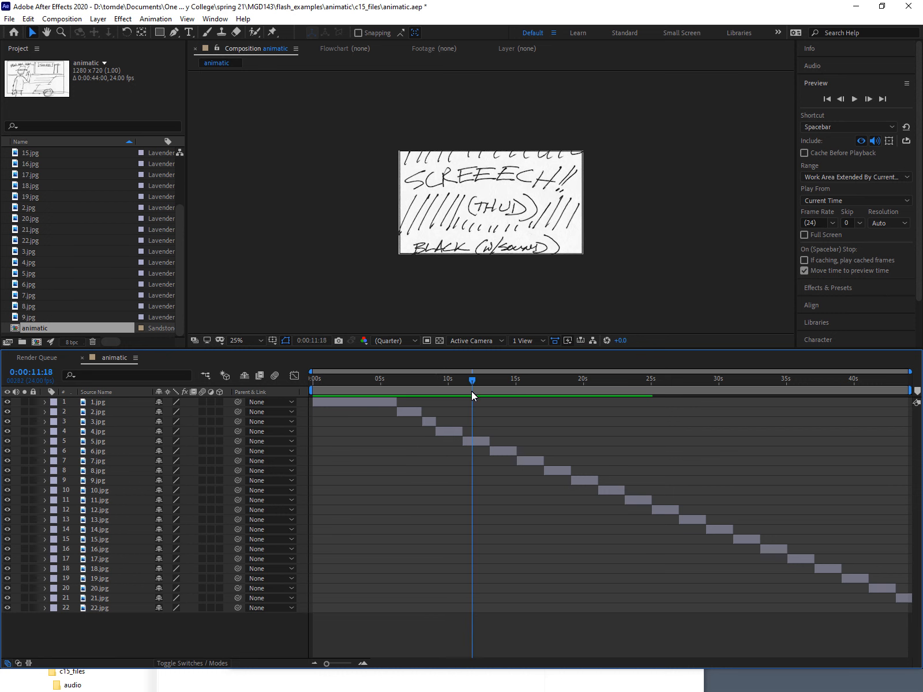
left_click_drag(489, 442, 477, 445)
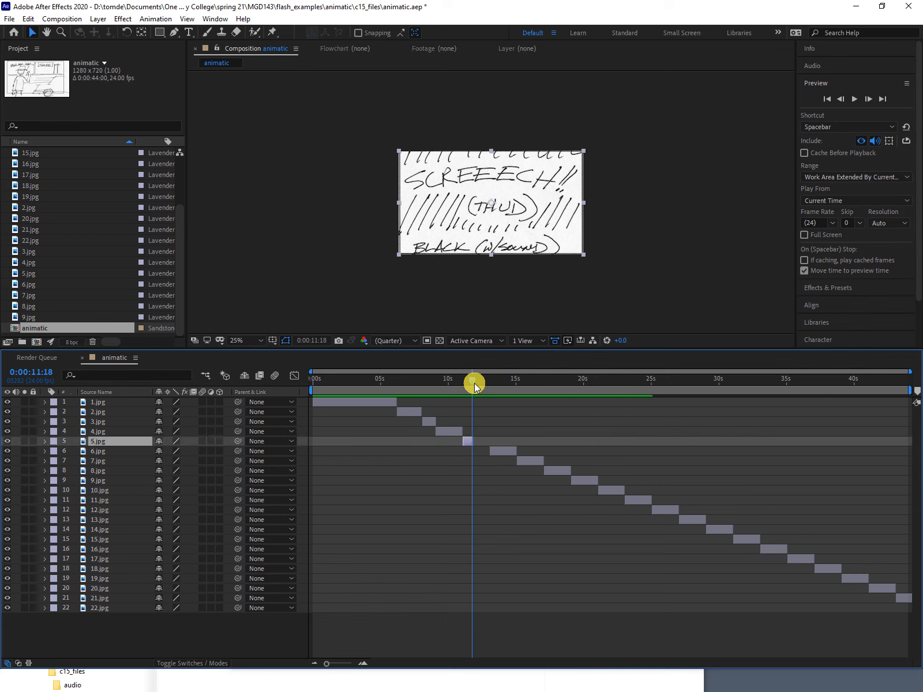
mouse_move(473, 383)
left_mouse_down()
mouse_move(444, 383)
mouse_move(583, 393)
mouse_move(553, 392)
left_mouse_up()
left_click(188, 436)
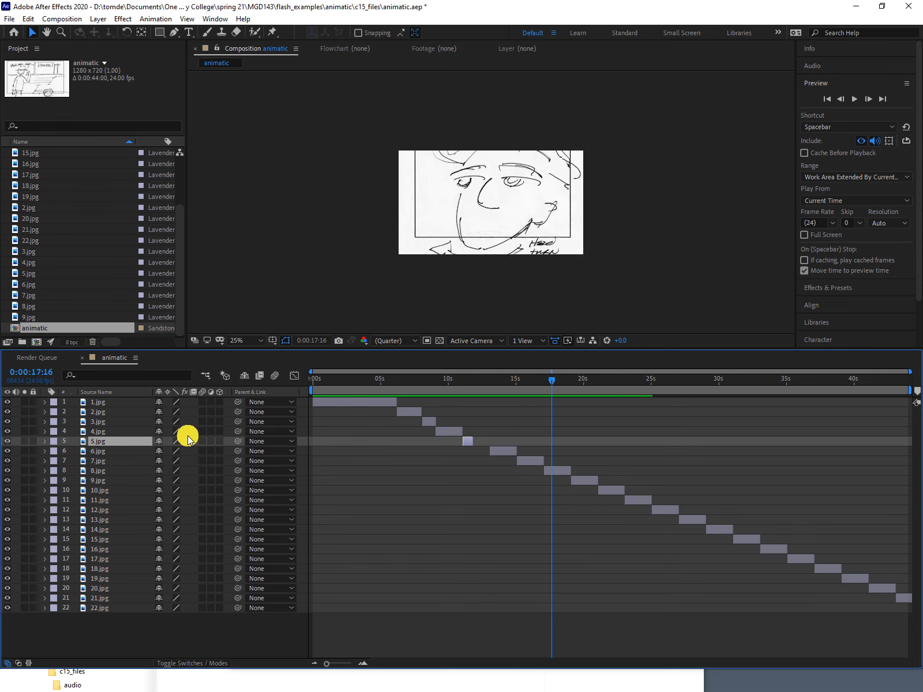
left_click(124, 451)
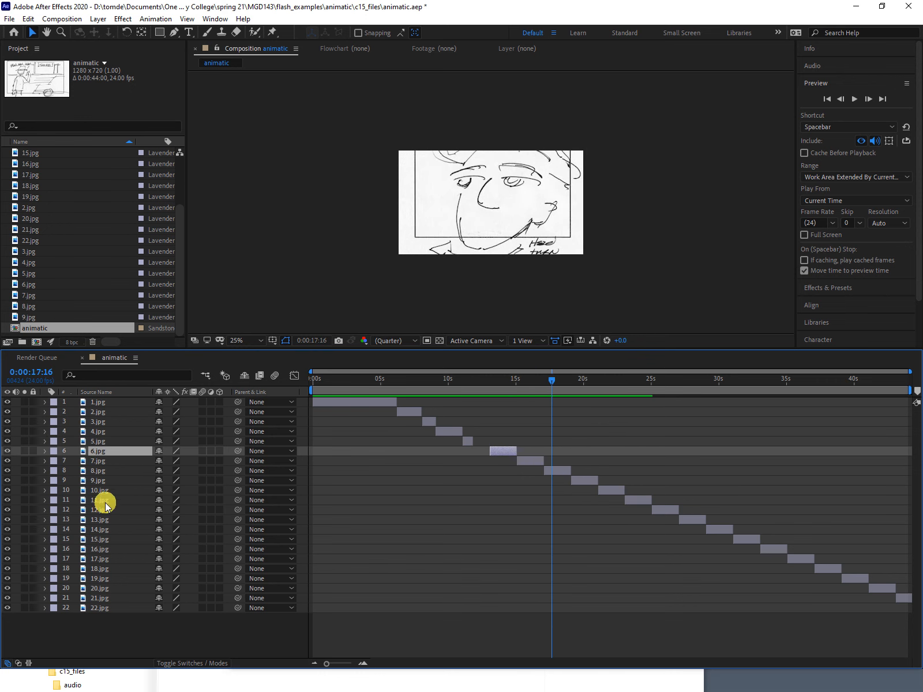
left_click(96, 607, "shift")
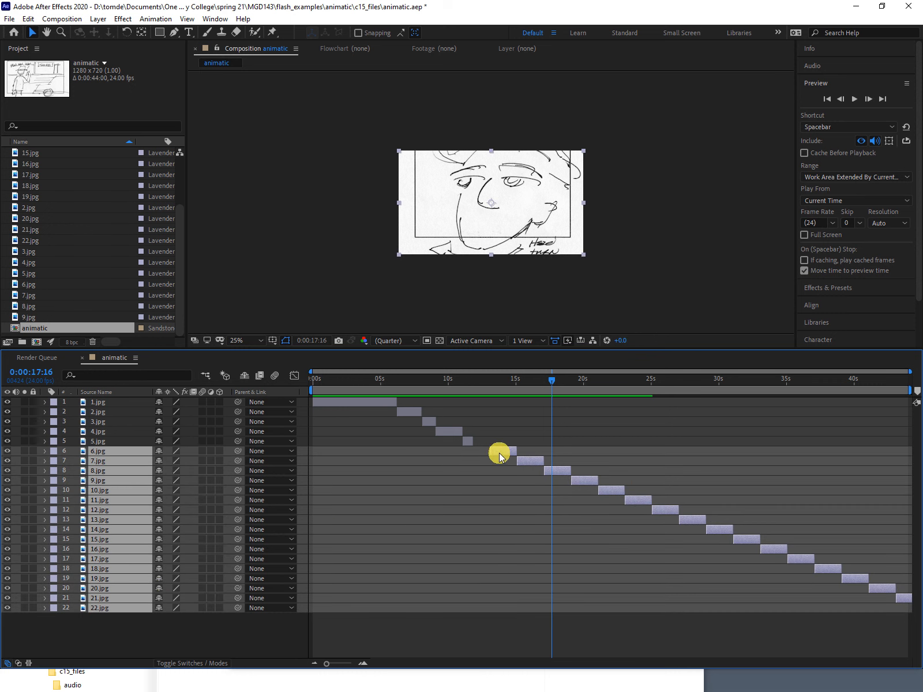
left_click_drag(499, 451, 484, 457)
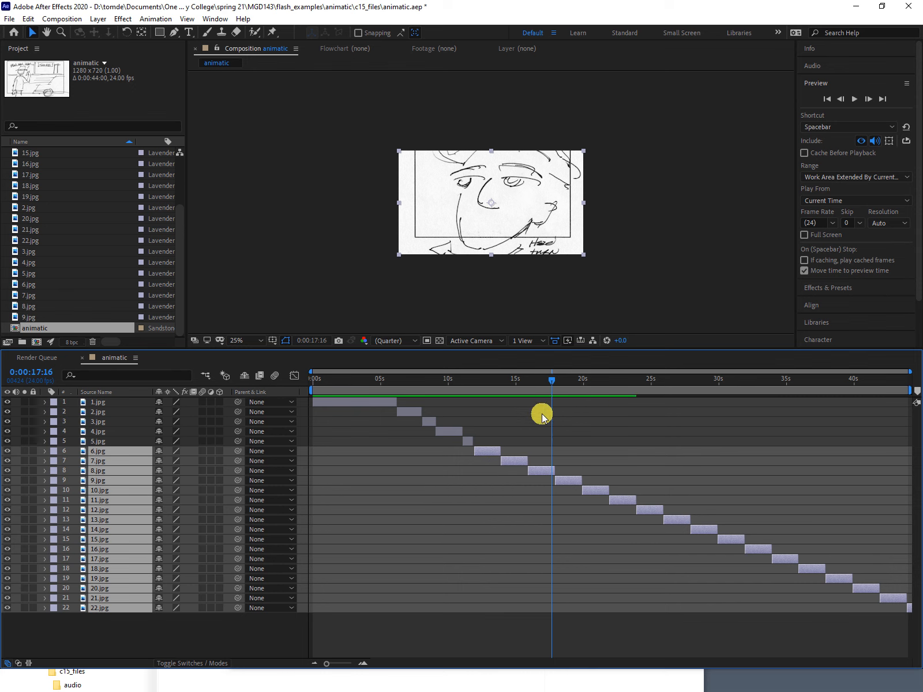
mouse_move(555, 381)
left_mouse_down()
mouse_move(372, 364)
mouse_move(544, 355)
mouse_move(439, 352)
mouse_move(395, 340)
left_mouse_up()
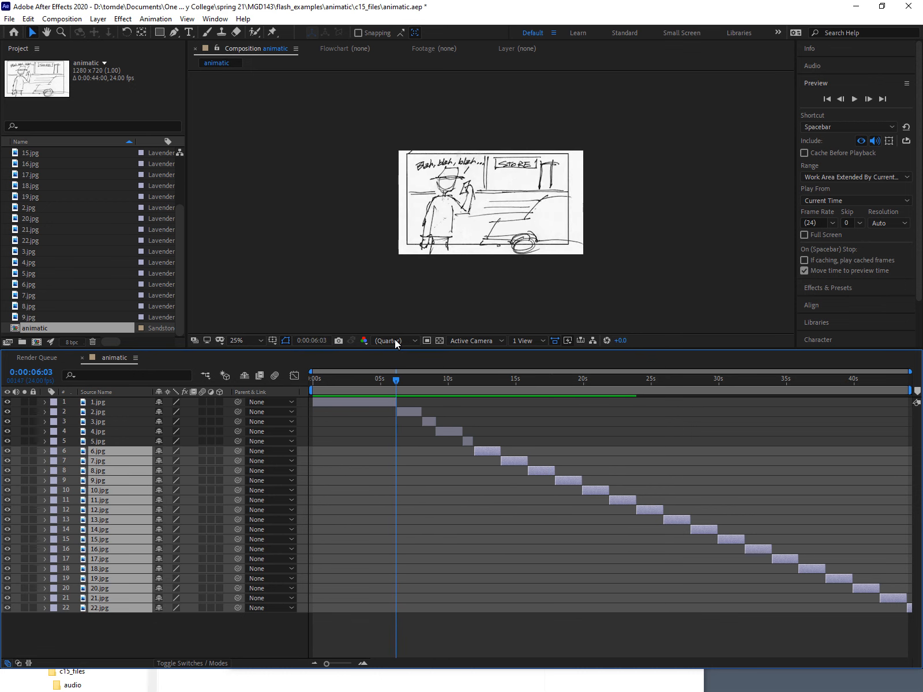